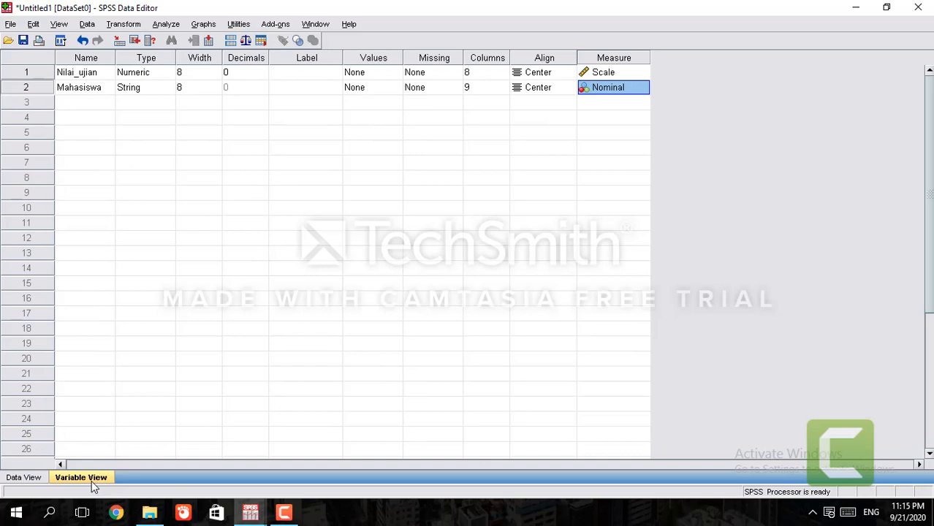
click(32, 479)
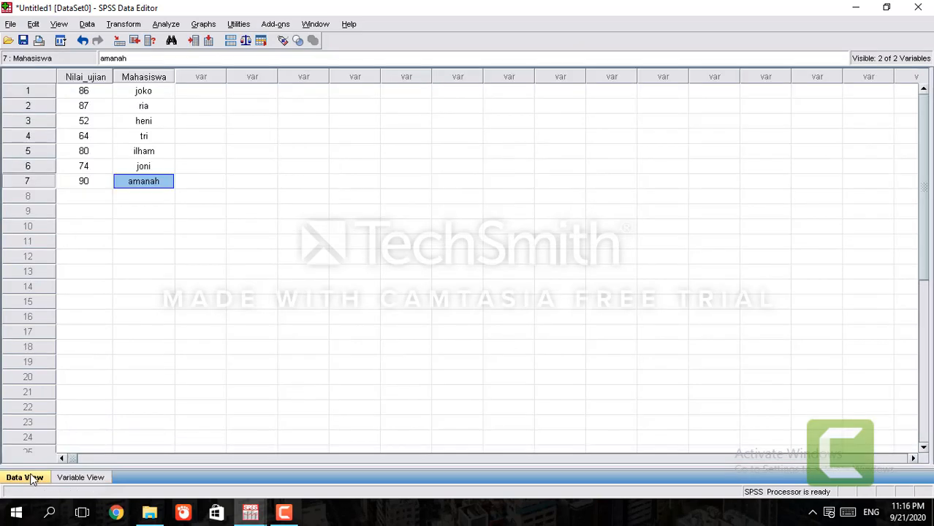
click(76, 479)
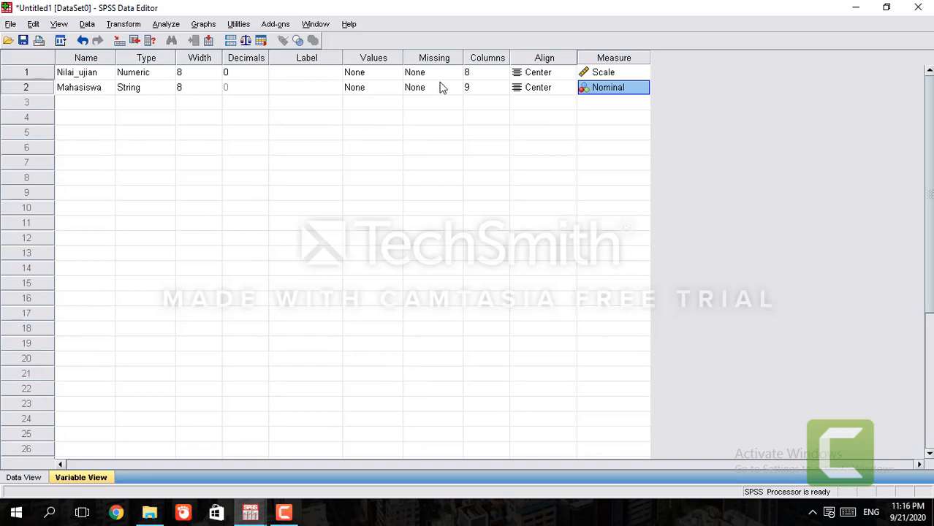
click(375, 74)
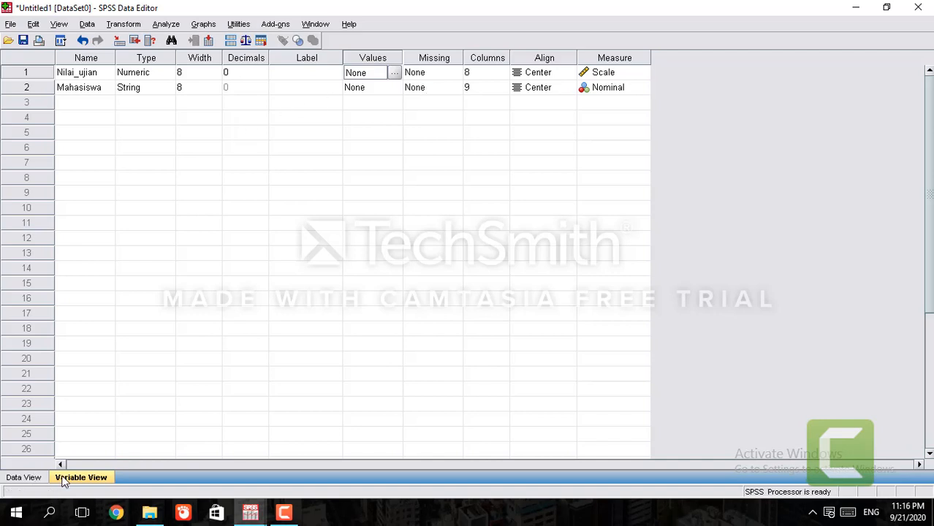
Fill the first empty data column beside Mahasiswa with 1, 2, 2, 2, 1, 1, 2 for rows 1 to 7.
click(38, 481)
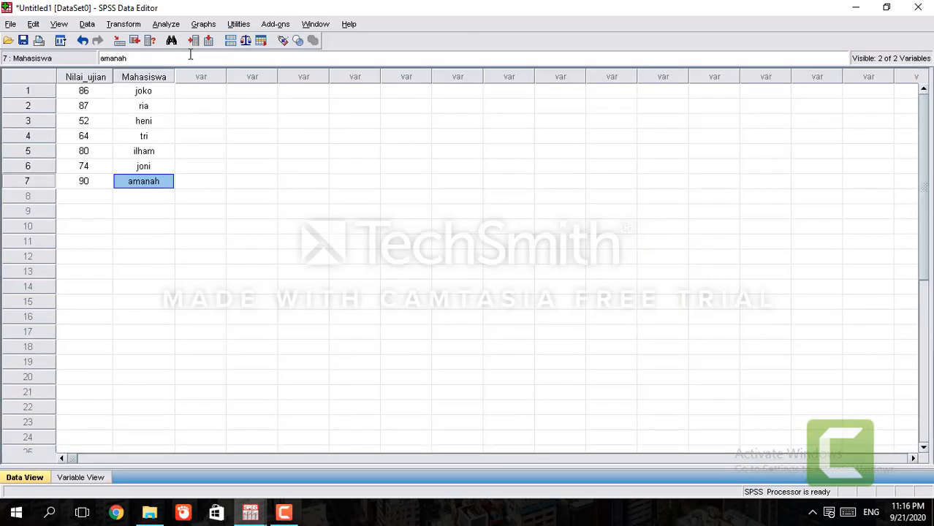
click(202, 78)
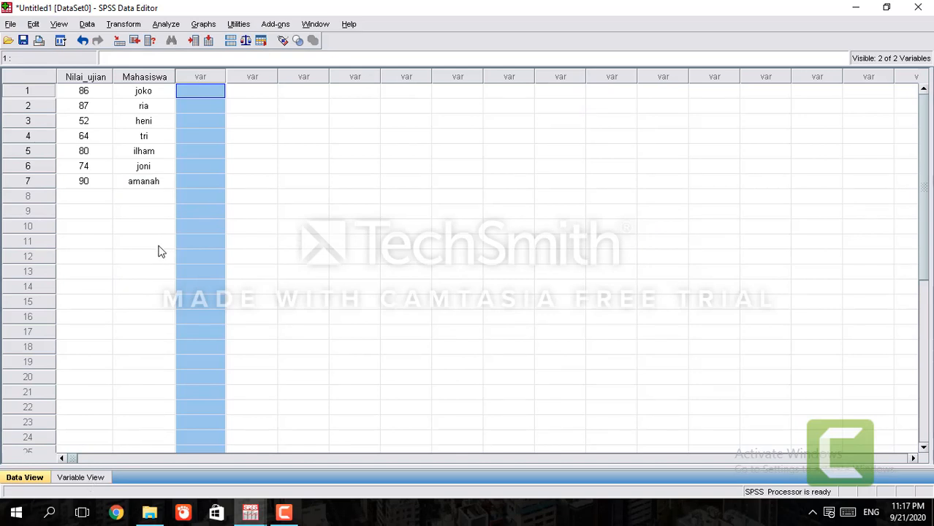
click(203, 98)
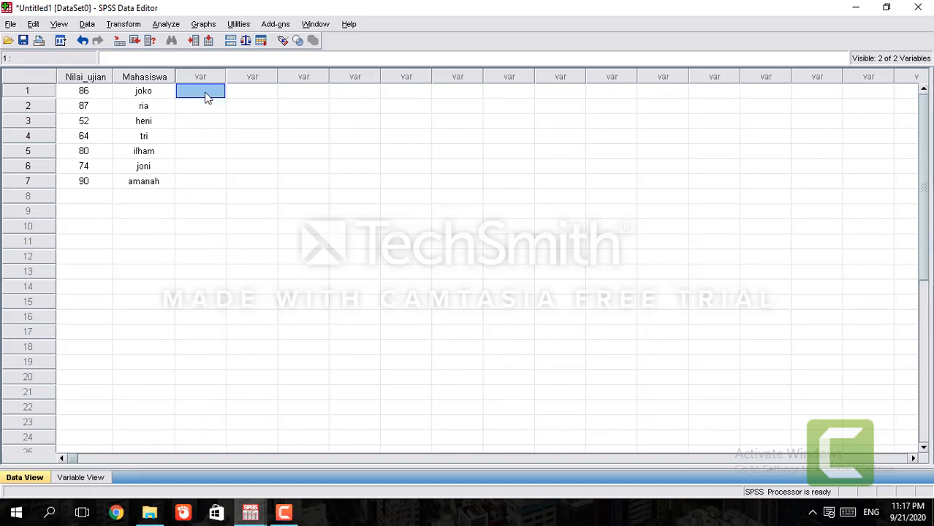
text(1)
key(Return)
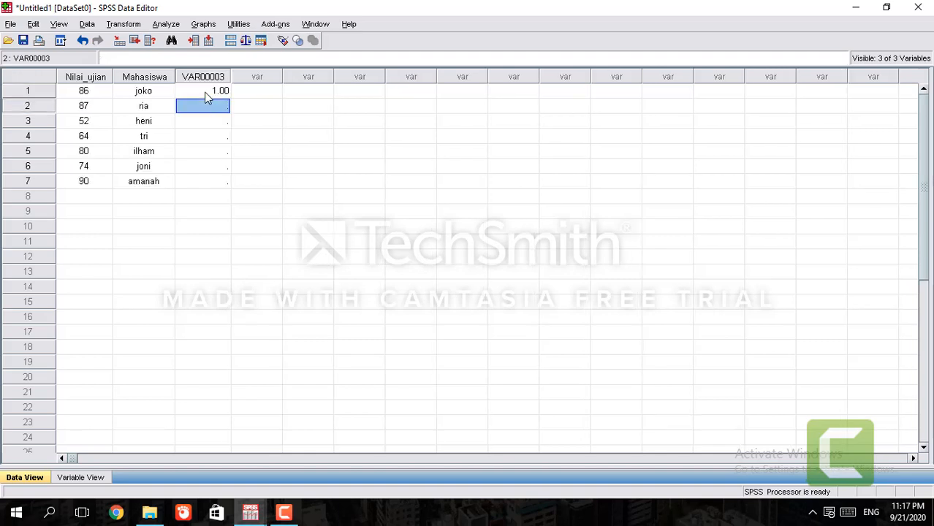
text(2)
key(Return)
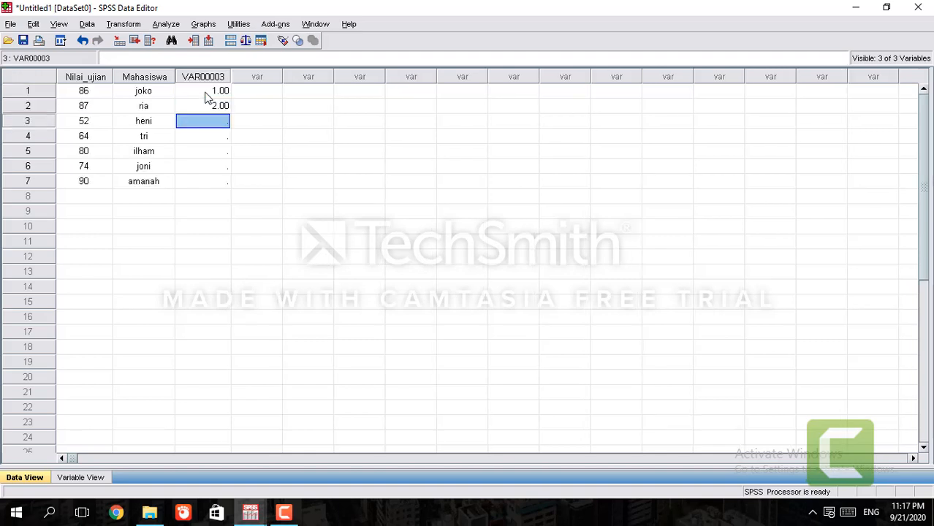
text(2)
key(Return)
text(2)
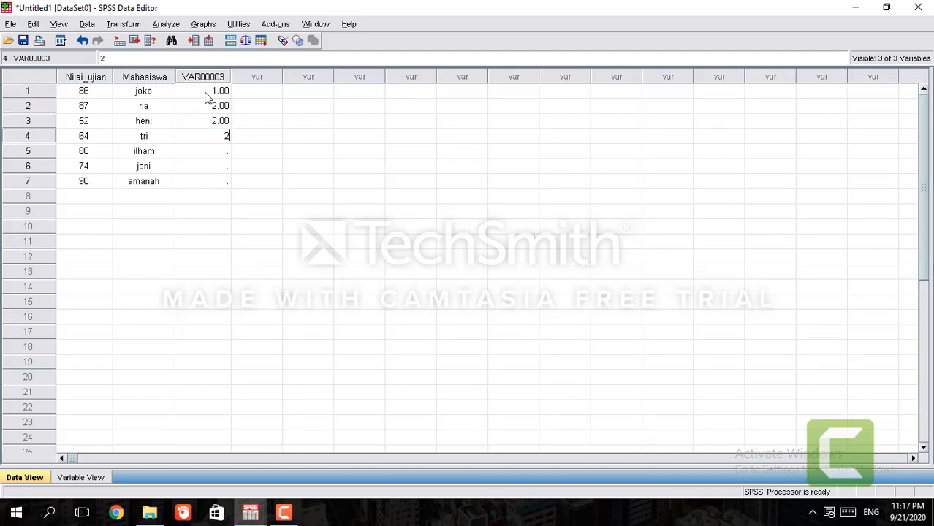
key(Return)
text(1)
key(Return)
text(1)
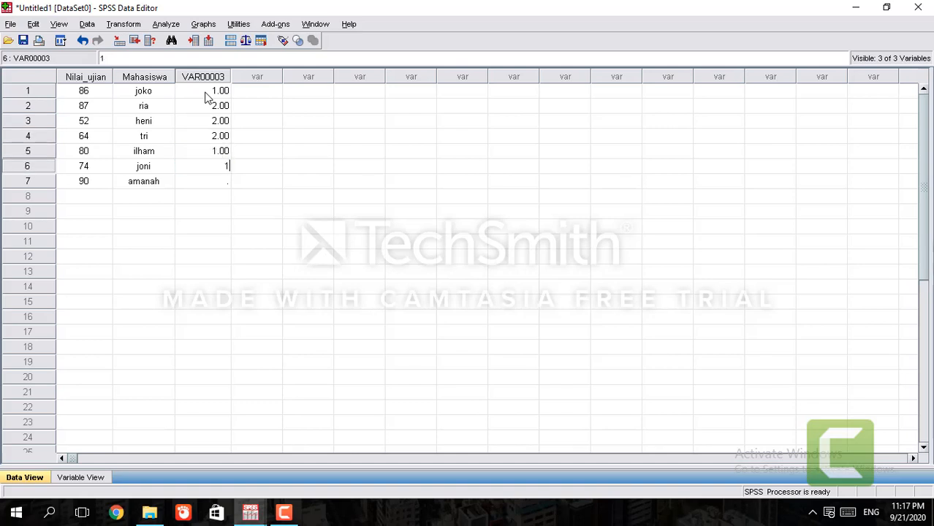
key(Return)
text(2)
key(Return)
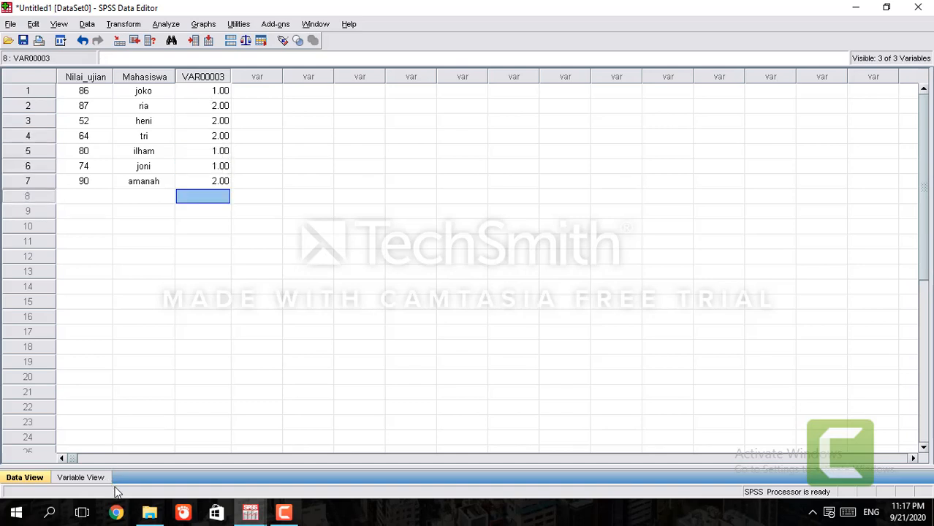
Rename the third variable as Jenis_kelamin in the variable definitions.
click(86, 480)
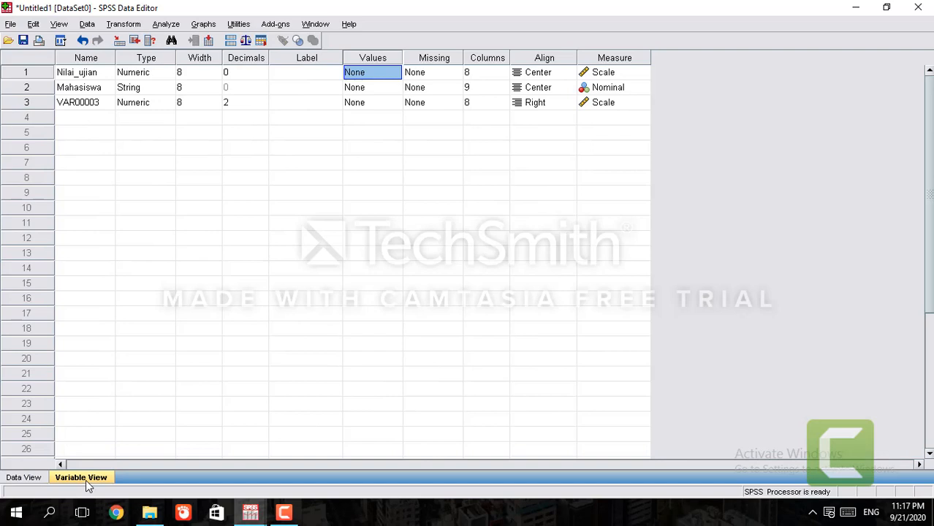
click(38, 104)
click(86, 108)
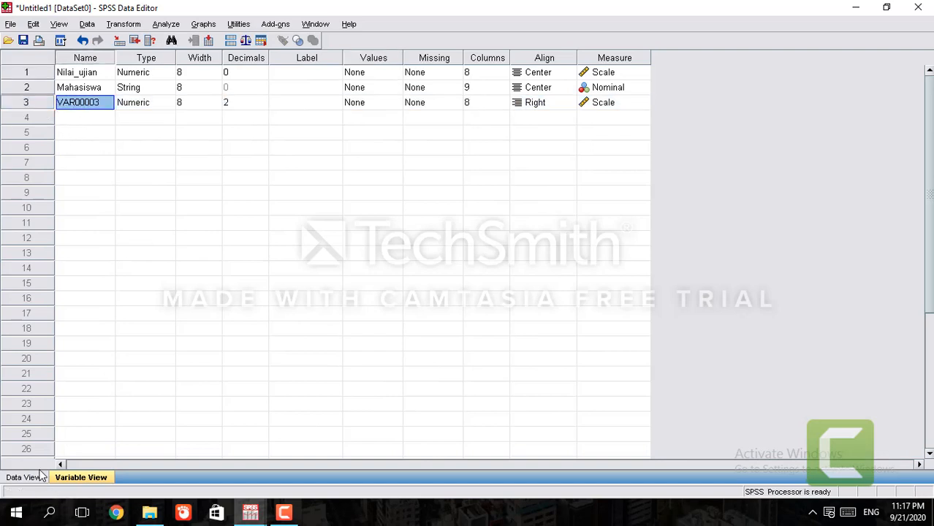
text(Je)
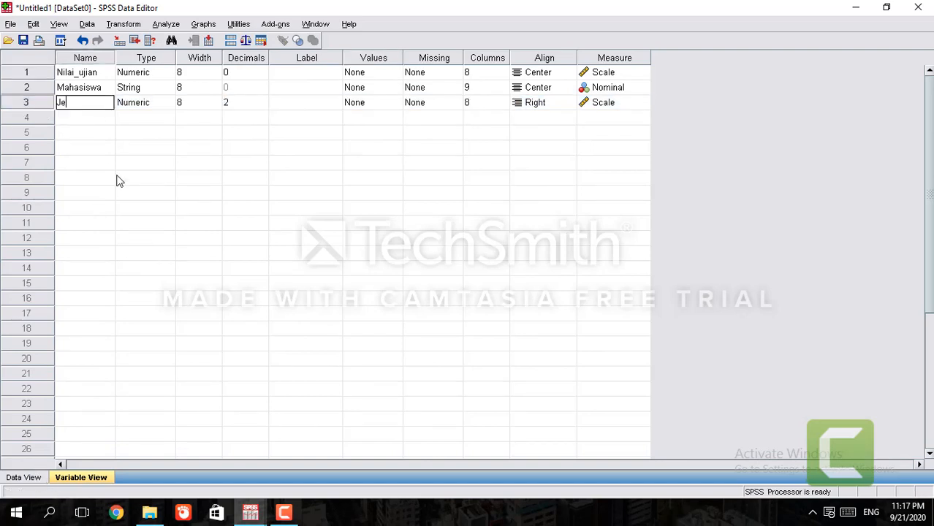
text(nis_kelamin)
click(152, 104)
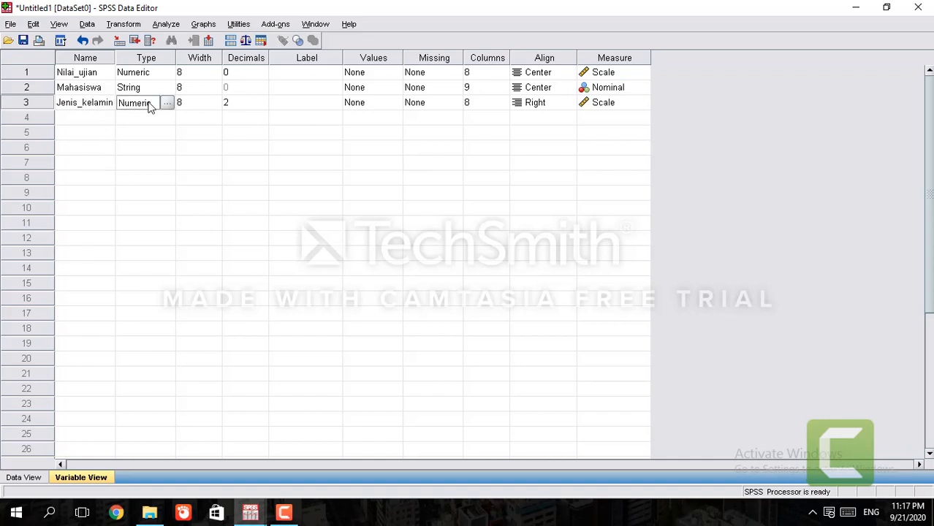
click(168, 104)
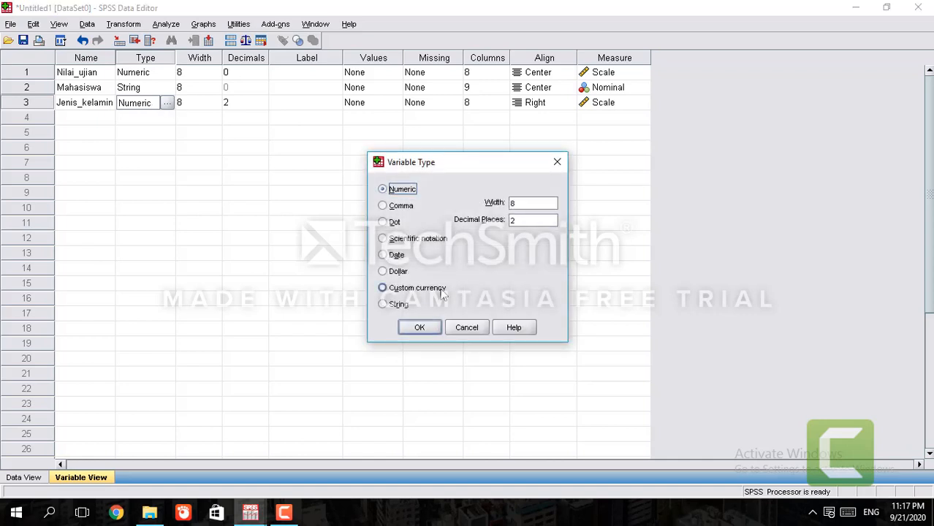
click(464, 331)
Set the measurement level of Jenis_kelamin to Nominal.
click(635, 103)
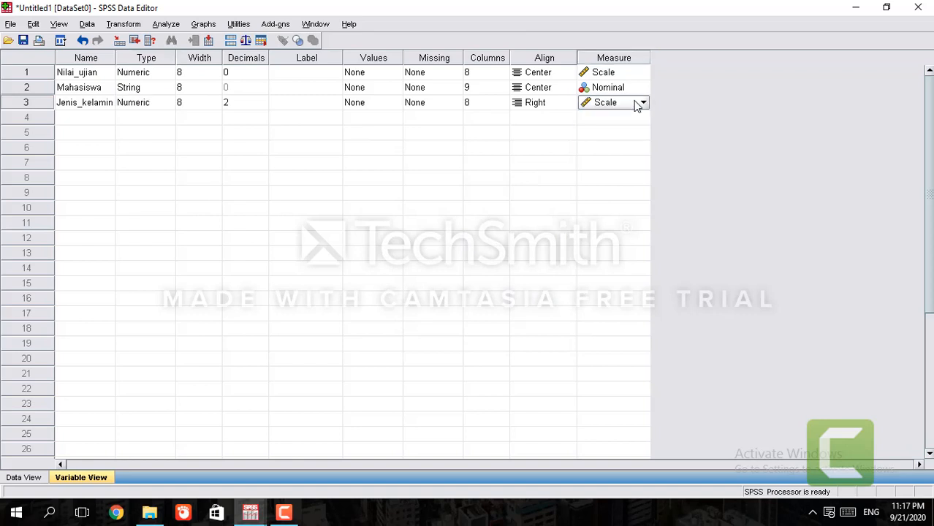
click(633, 101)
click(607, 144)
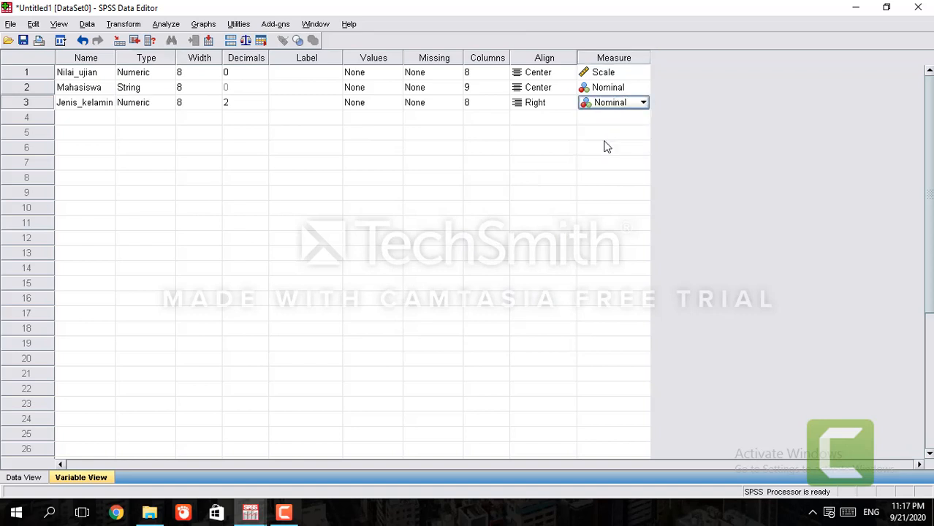
Set the number of decimals for Jenis_kelamin to 0 and check its data column.
click(256, 104)
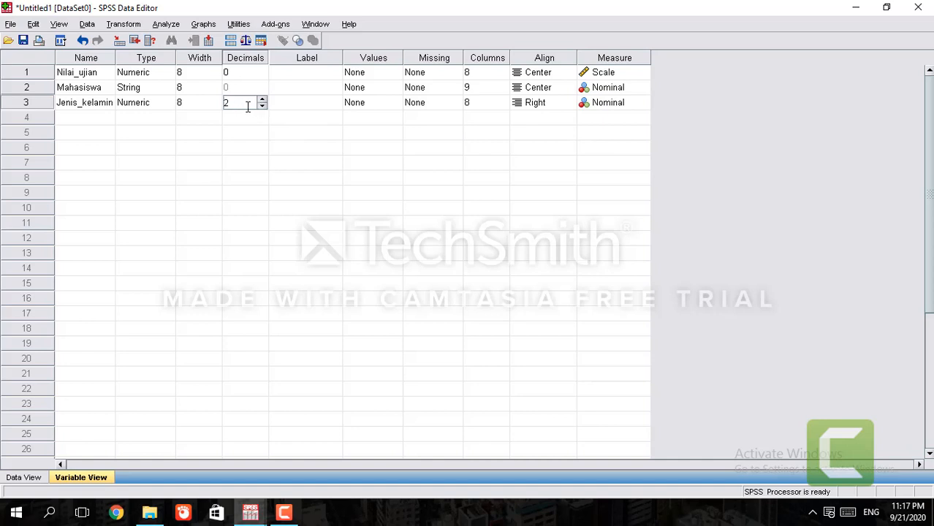
click(33, 477)
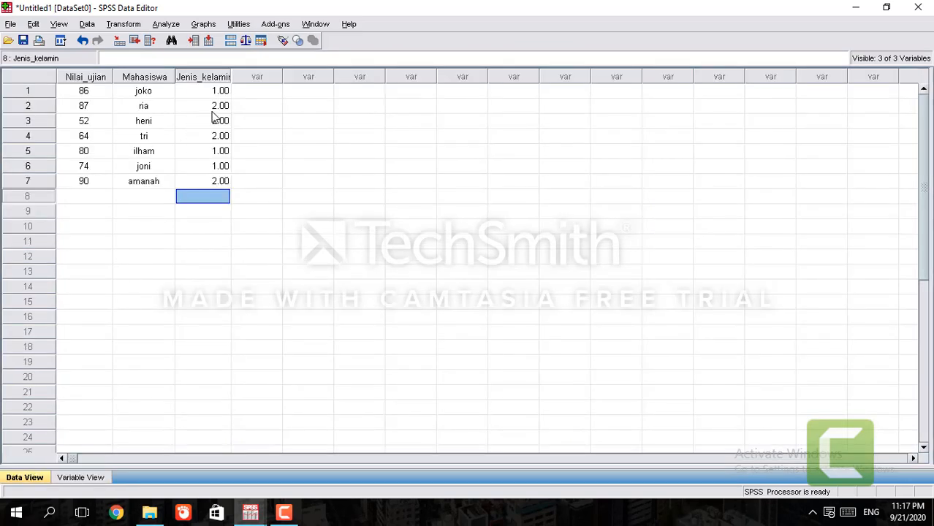
click(82, 477)
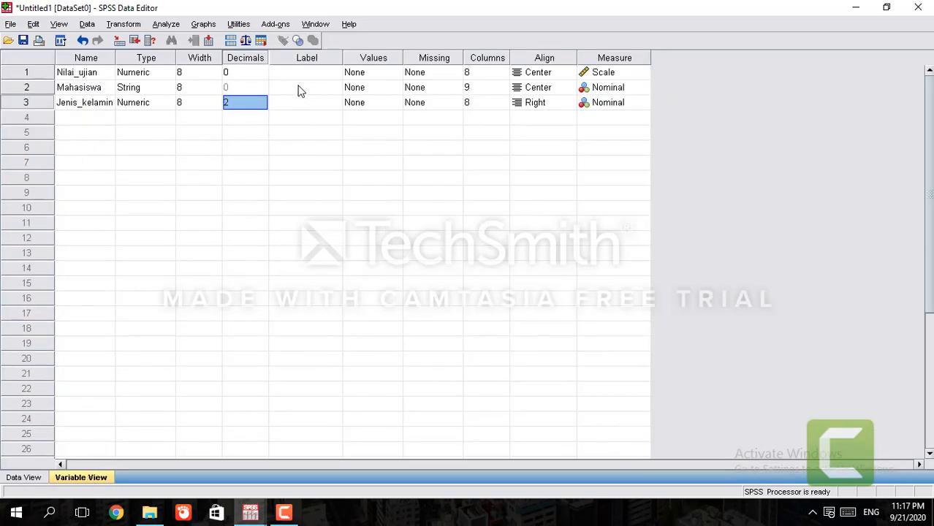
click(258, 103)
click(260, 105)
click(260, 105)
click(33, 477)
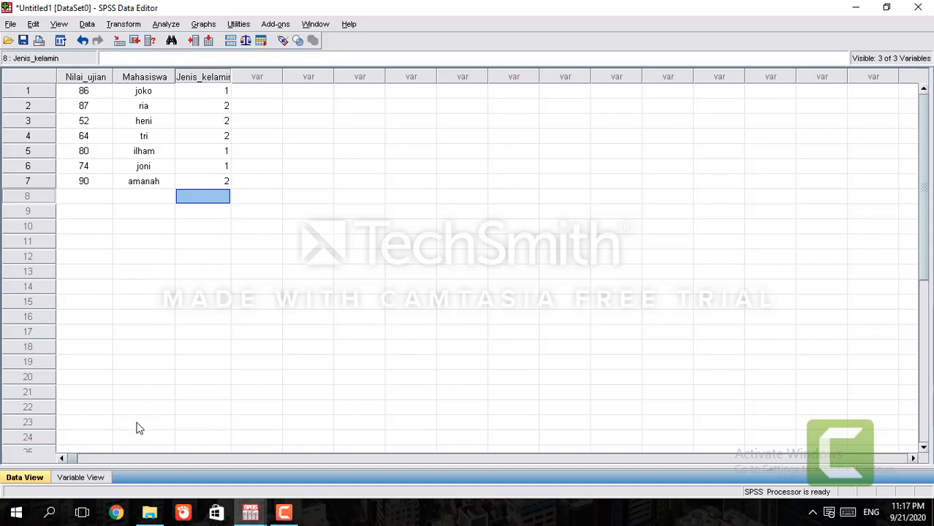
Add a value label to Jenis_kelamin that defines 1 as laki-laki.
click(95, 477)
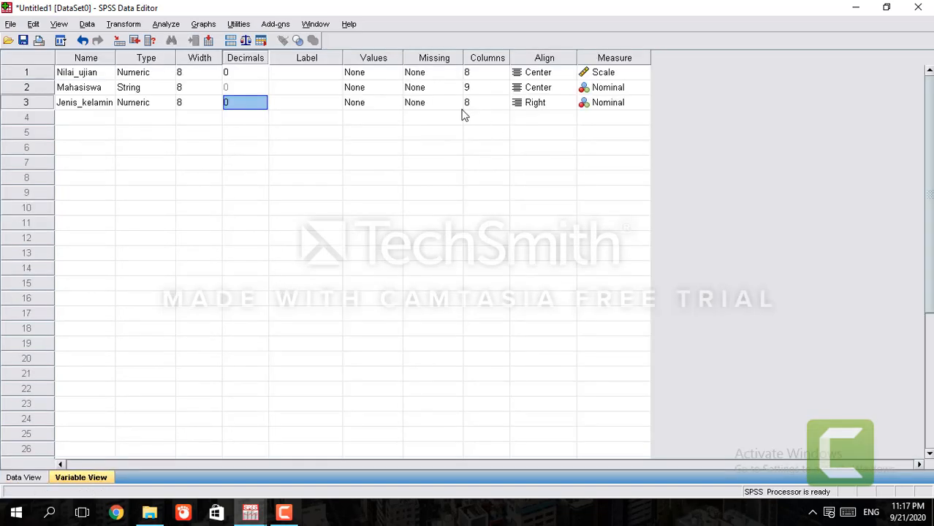
click(381, 103)
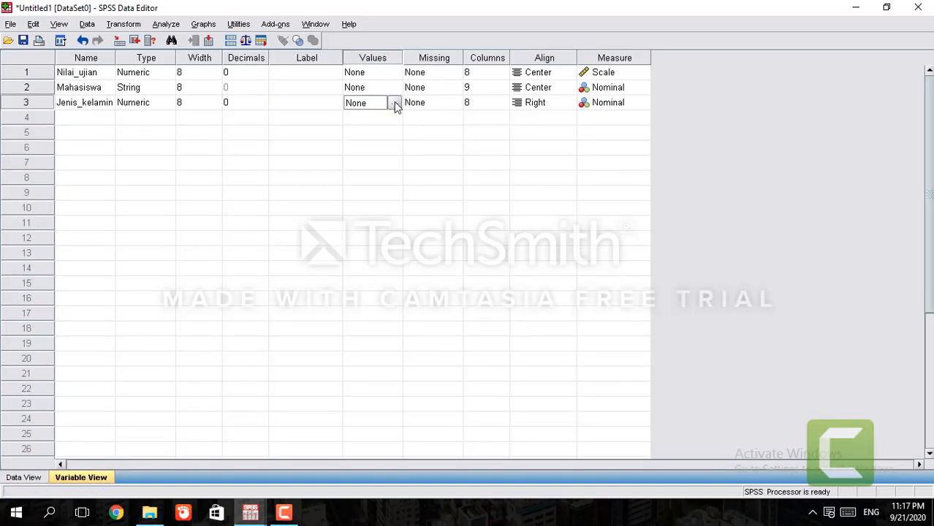
click(394, 103)
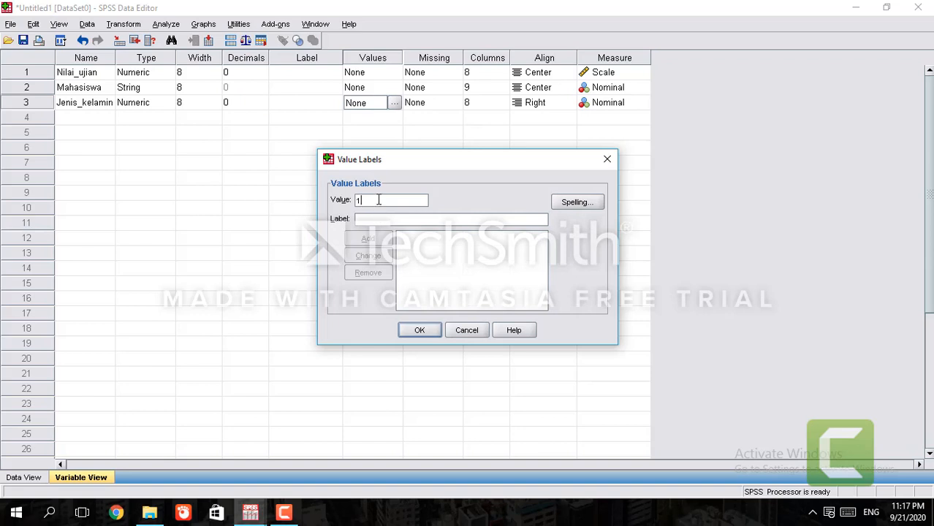
text(l)
key(BackSpace)
text(laki-laki)
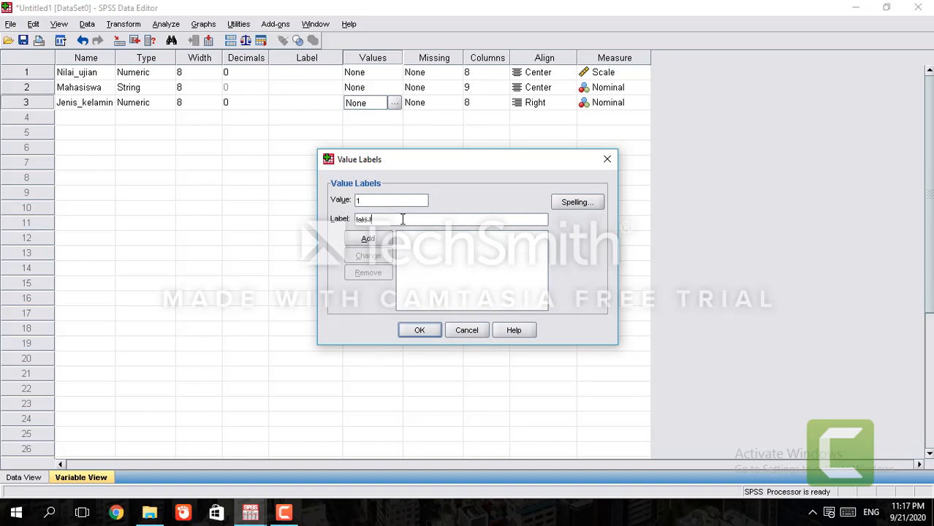
click(383, 241)
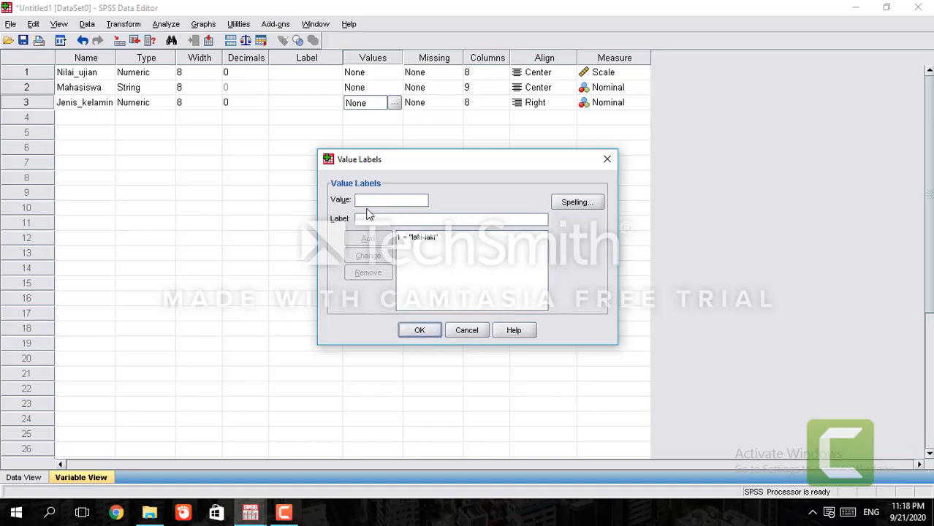
Add a second value label defining 2 as perempuan, apply the labels and return to the data sheet.
text(2)
click(376, 217)
text(perempuan)
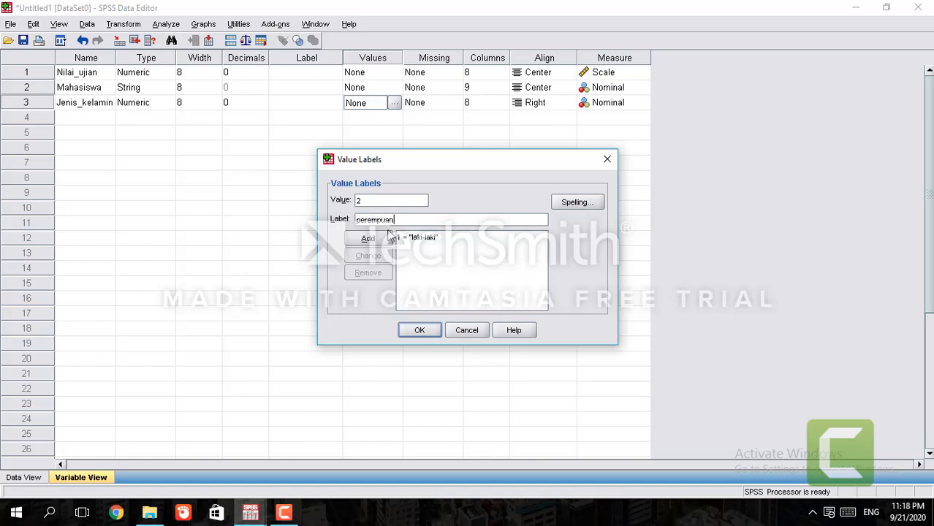
click(384, 240)
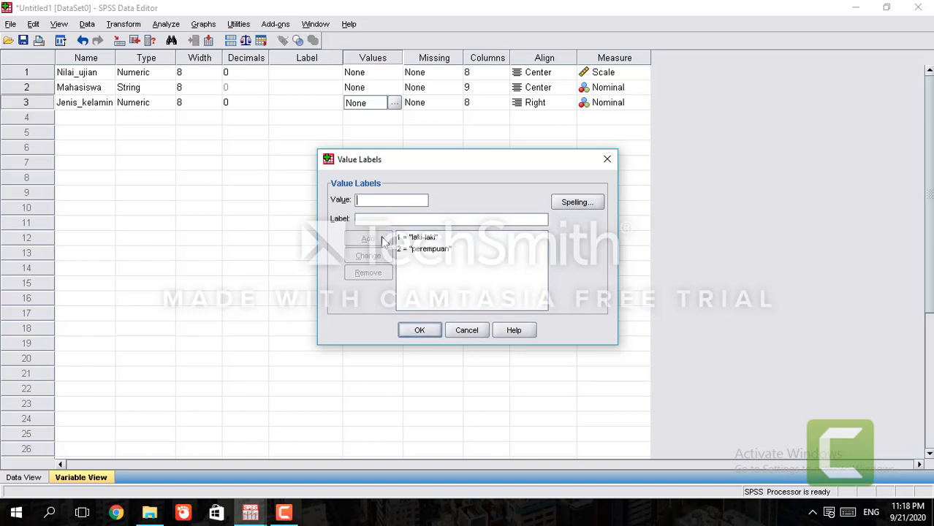
click(428, 331)
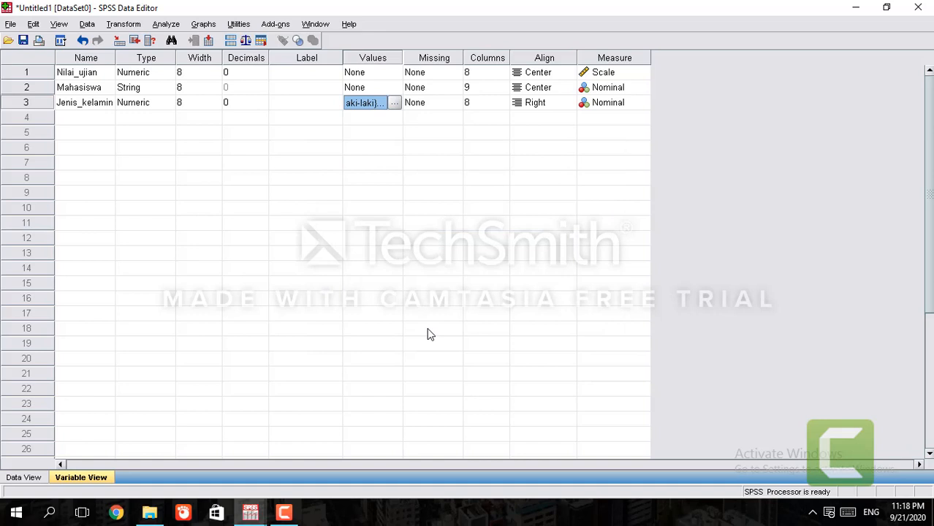
click(23, 477)
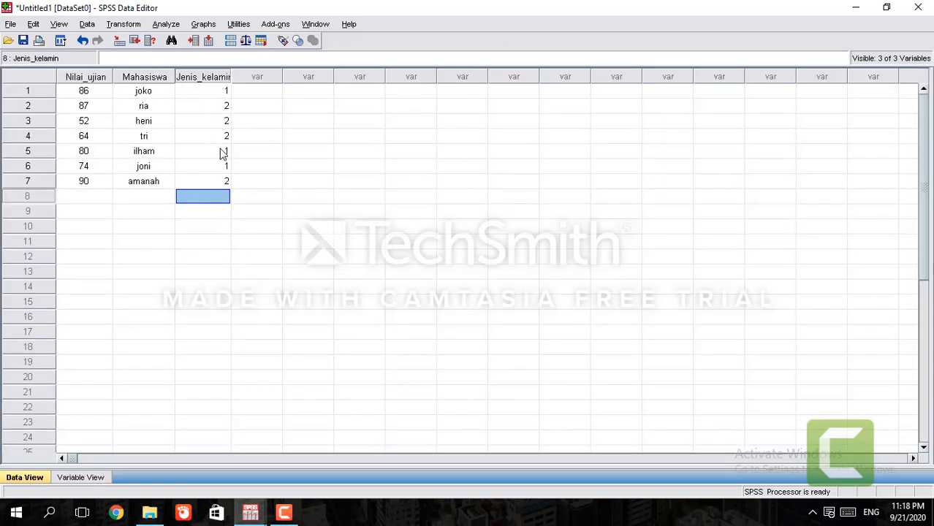
click(198, 108)
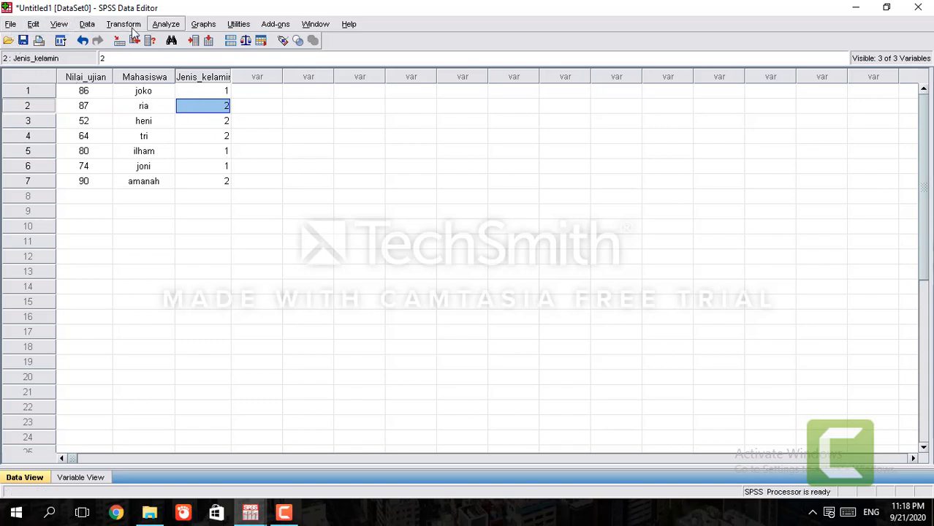
click(21, 24)
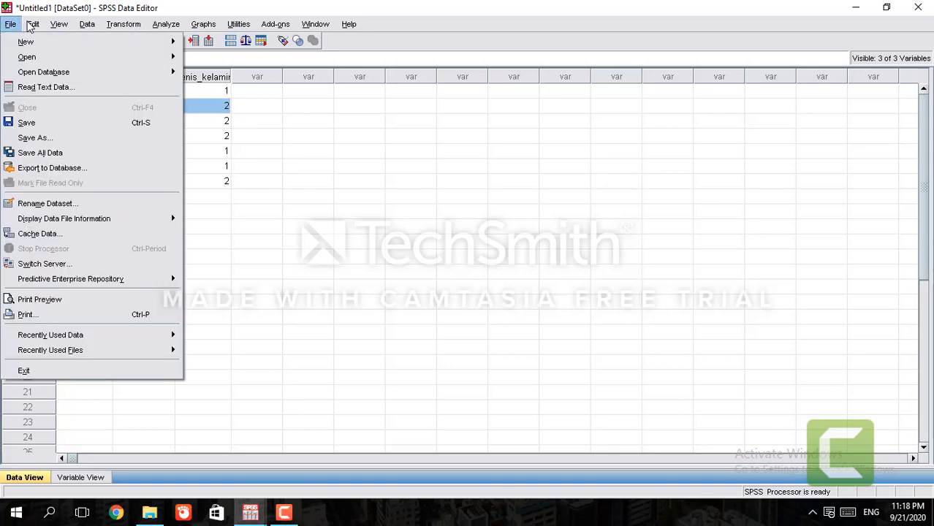
click(26, 24)
click(59, 24)
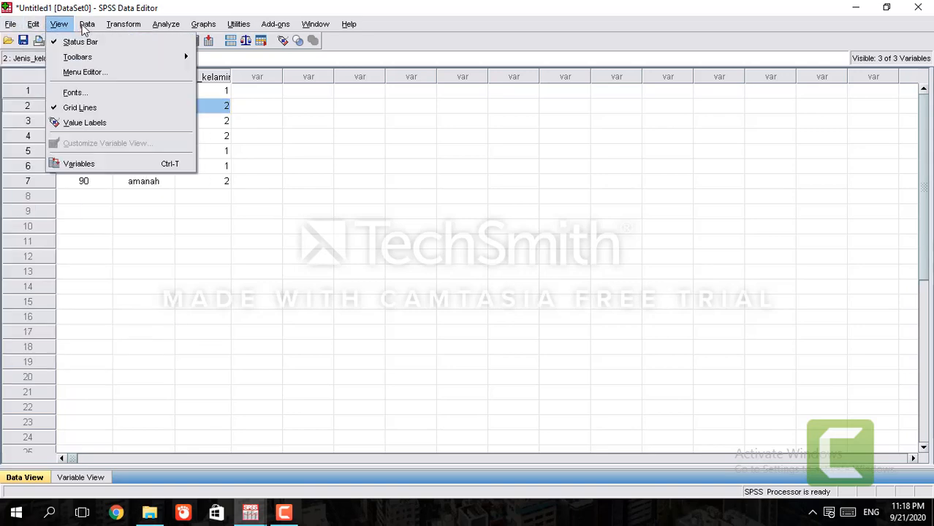
click(86, 27)
click(113, 27)
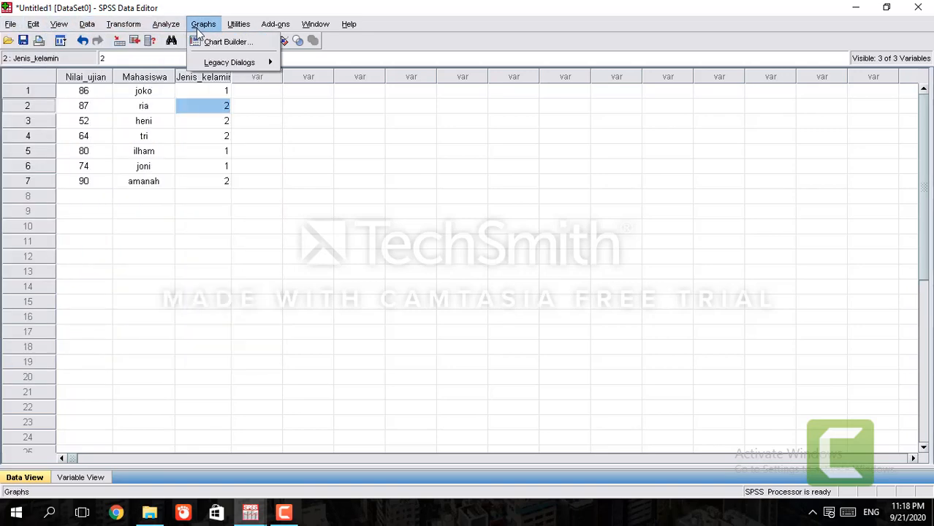
mouse_move(201, 28)
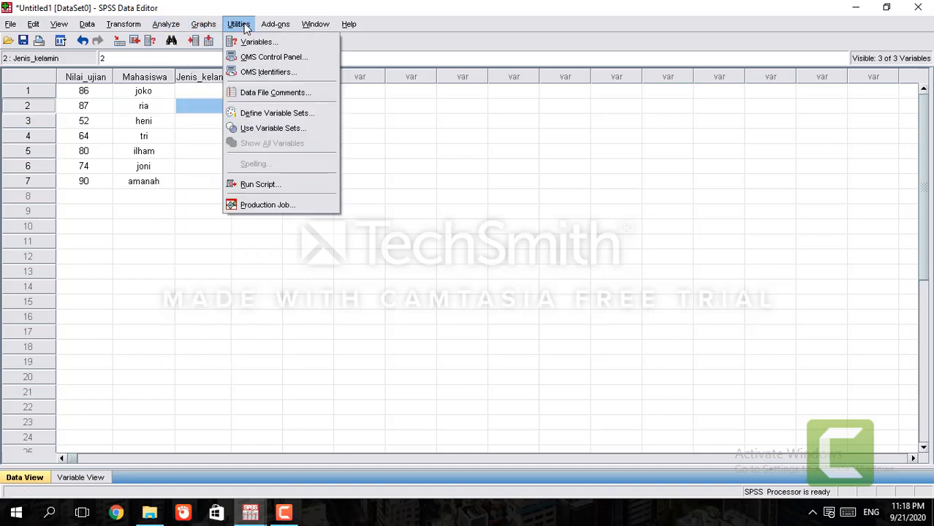
mouse_move(276, 25)
mouse_move(351, 24)
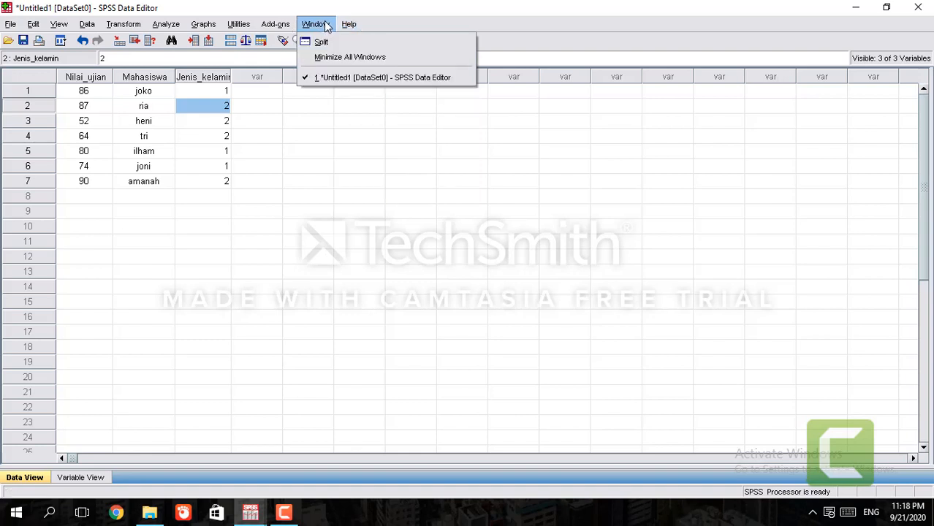
mouse_move(238, 24)
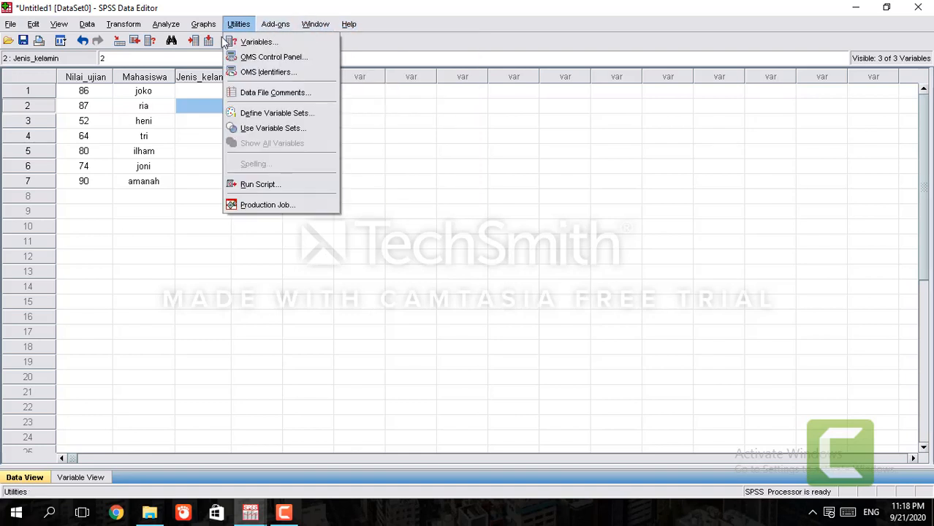
mouse_move(159, 29)
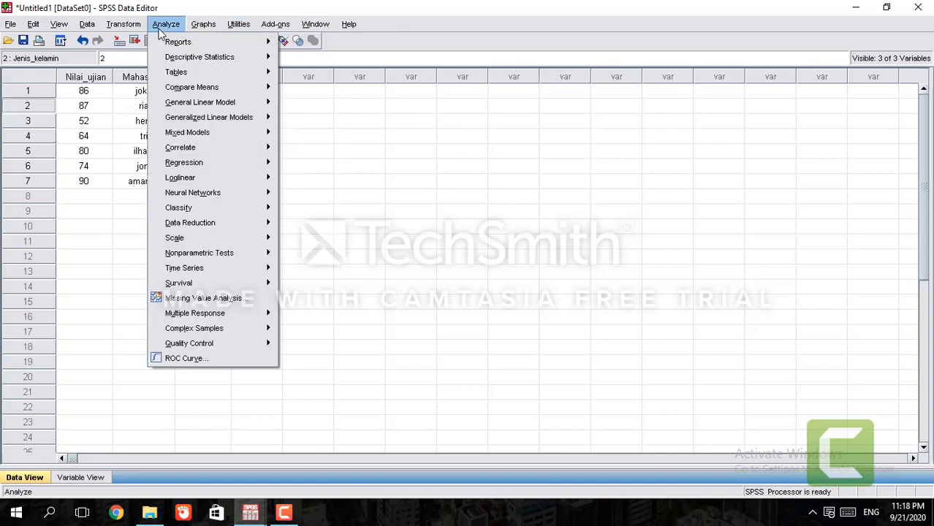
mouse_move(108, 28)
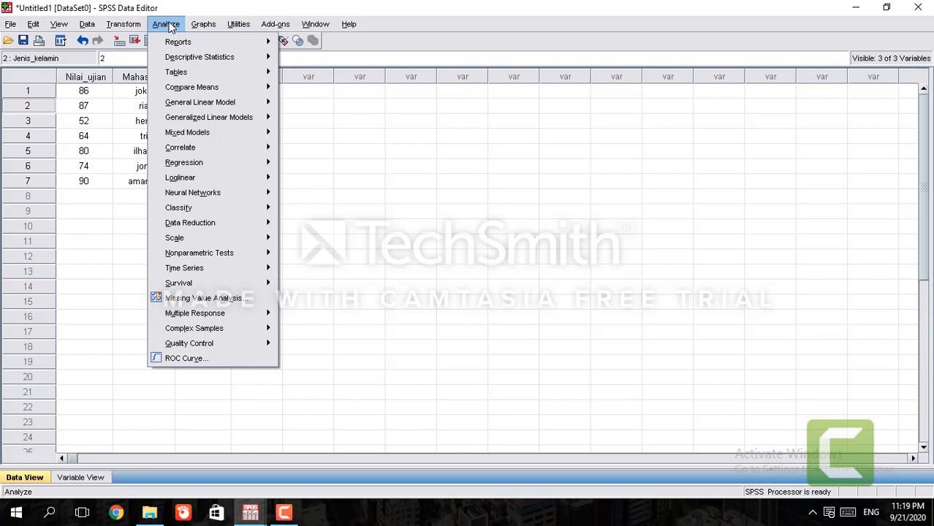
Review the available analysis procedures, from descriptive statistics and comparing means through correlation, classification, time series and quality control.
mouse_move(196, 63)
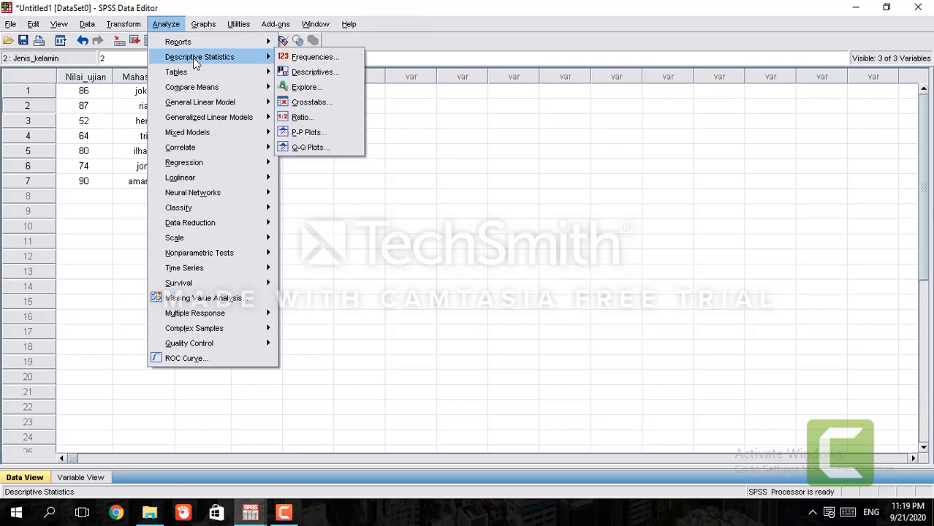
mouse_move(228, 88)
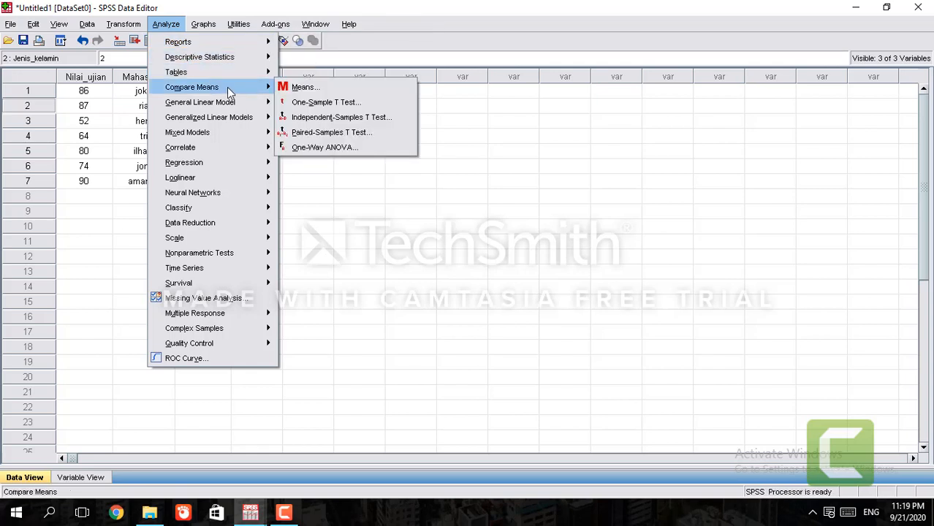
mouse_move(257, 66)
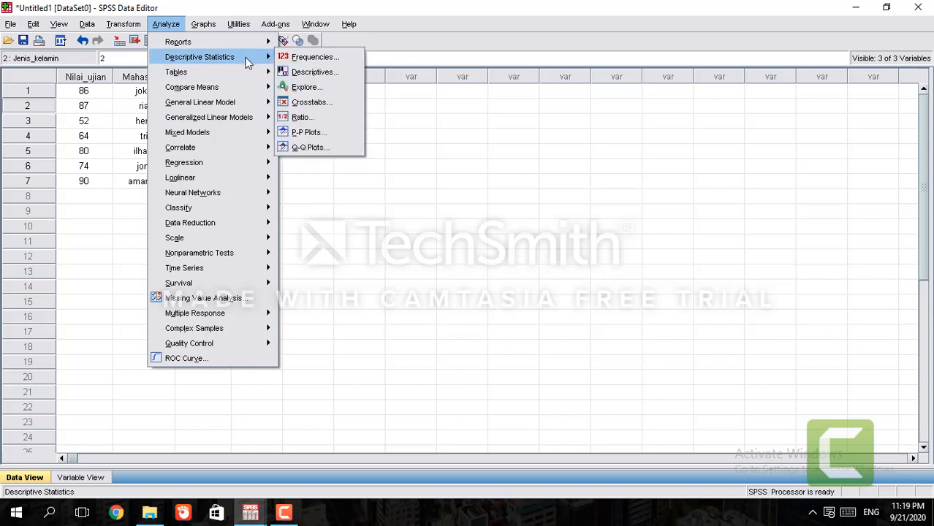
mouse_move(255, 87)
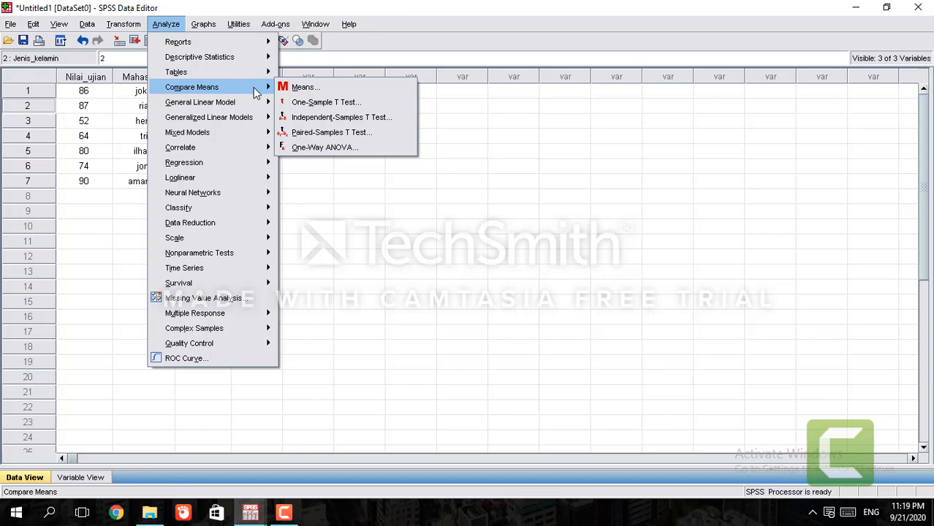
mouse_move(263, 108)
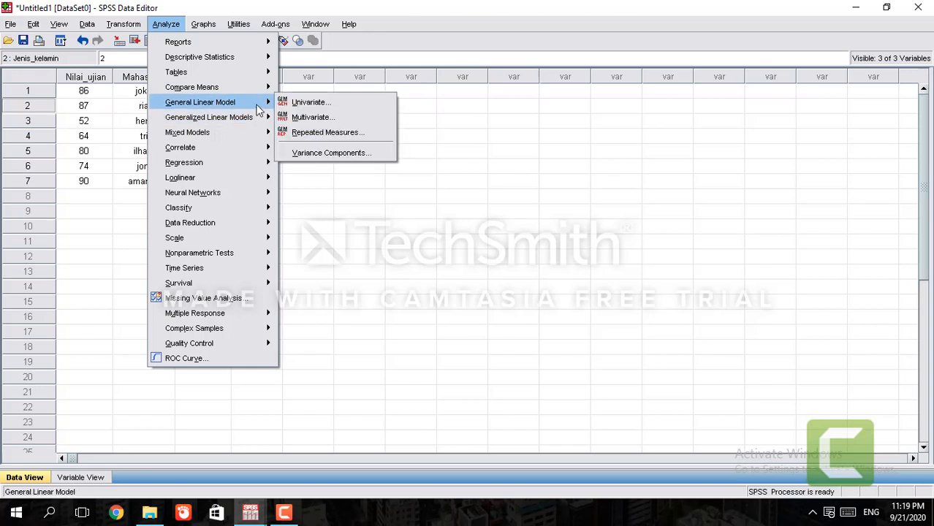
mouse_move(237, 152)
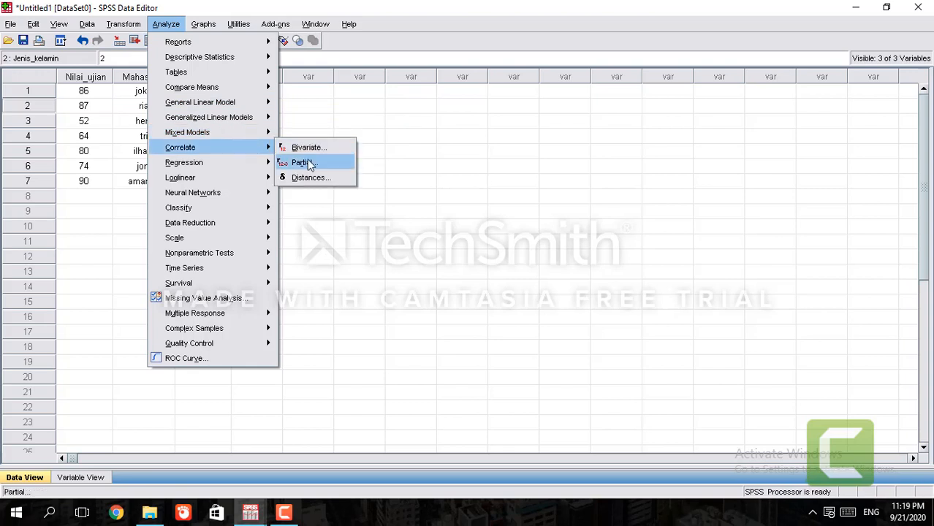
mouse_move(248, 168)
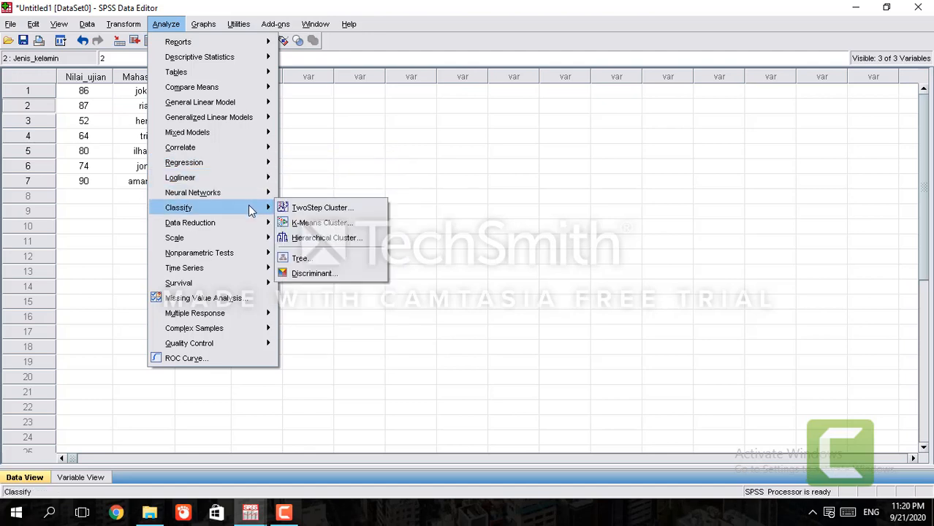
mouse_move(254, 231)
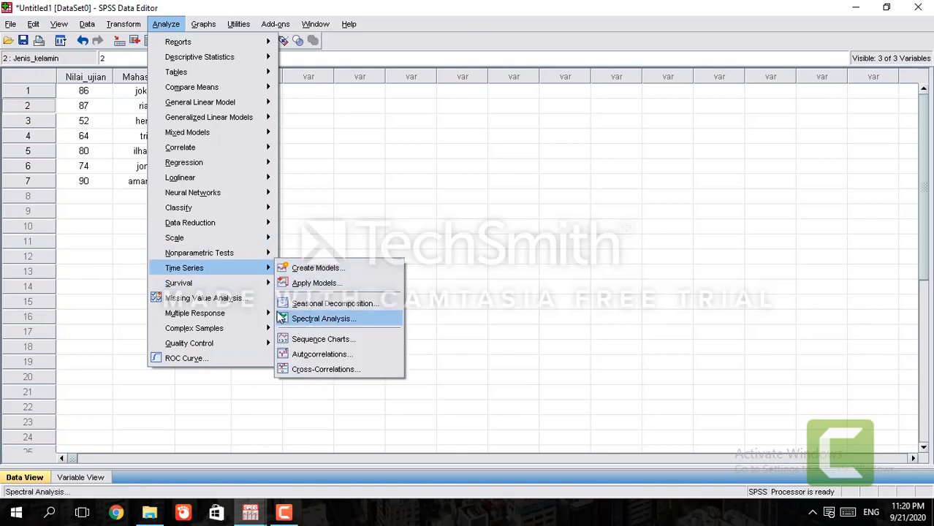
mouse_move(256, 347)
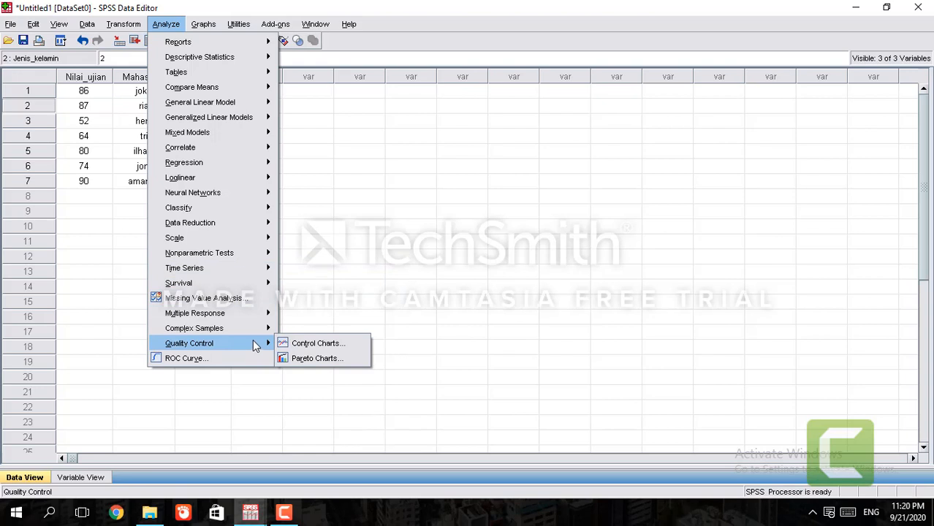
mouse_move(230, 161)
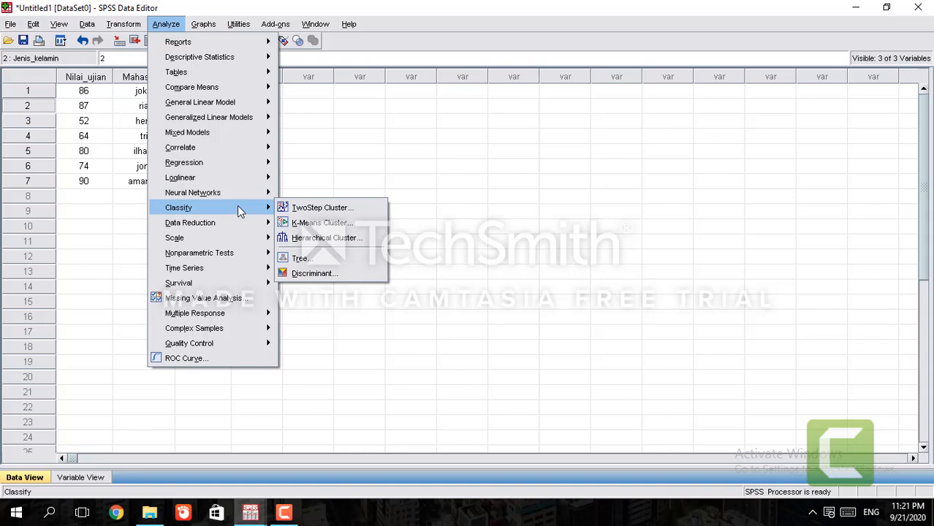
click(99, 81)
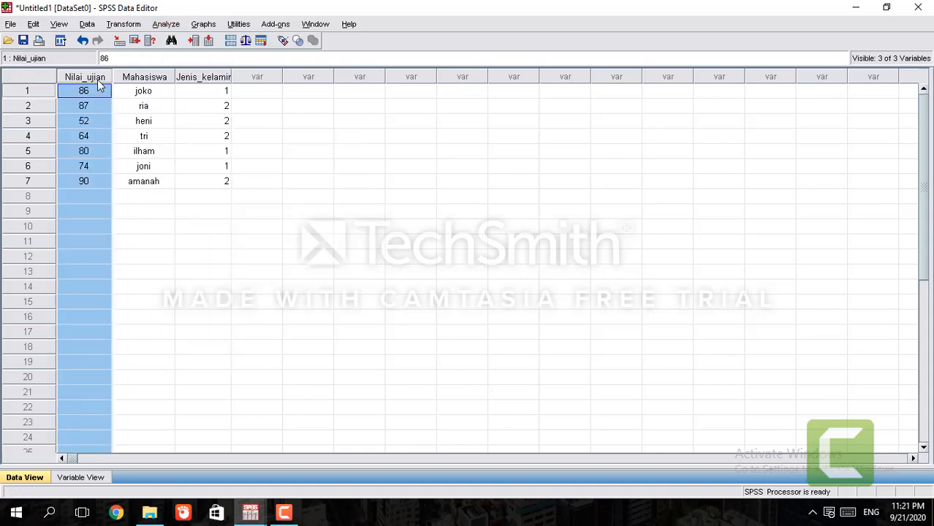
click(165, 26)
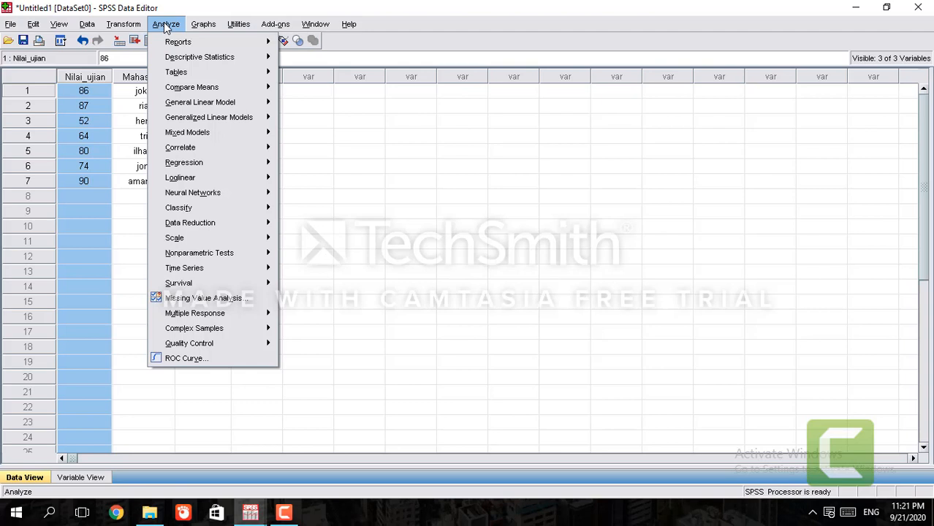
mouse_move(175, 59)
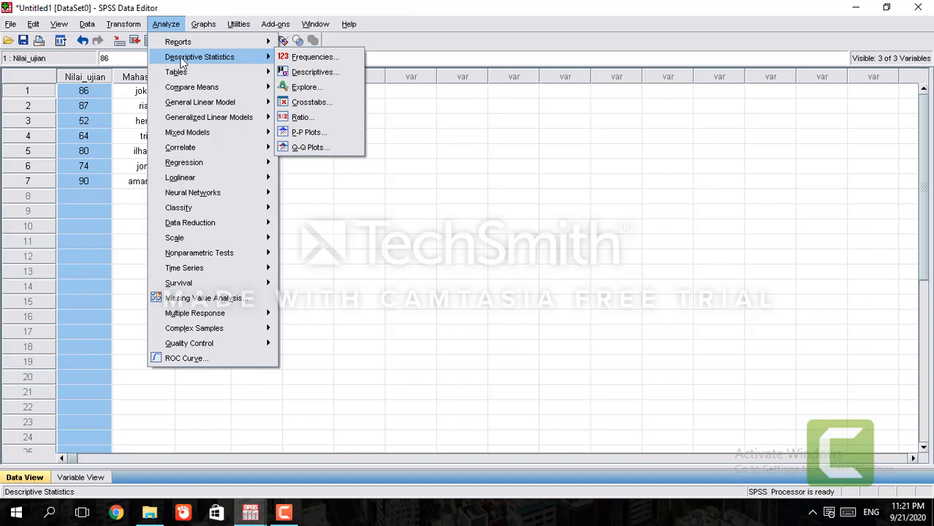
click(305, 58)
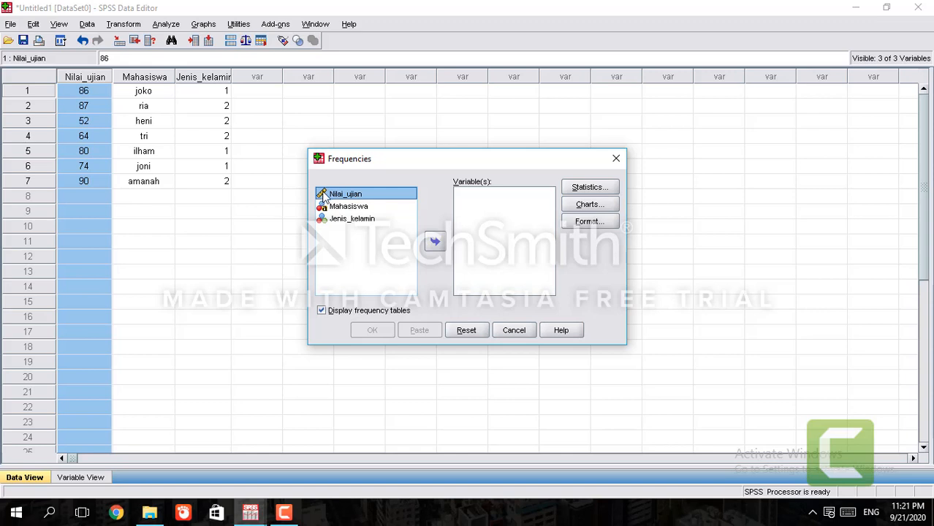
click(356, 207)
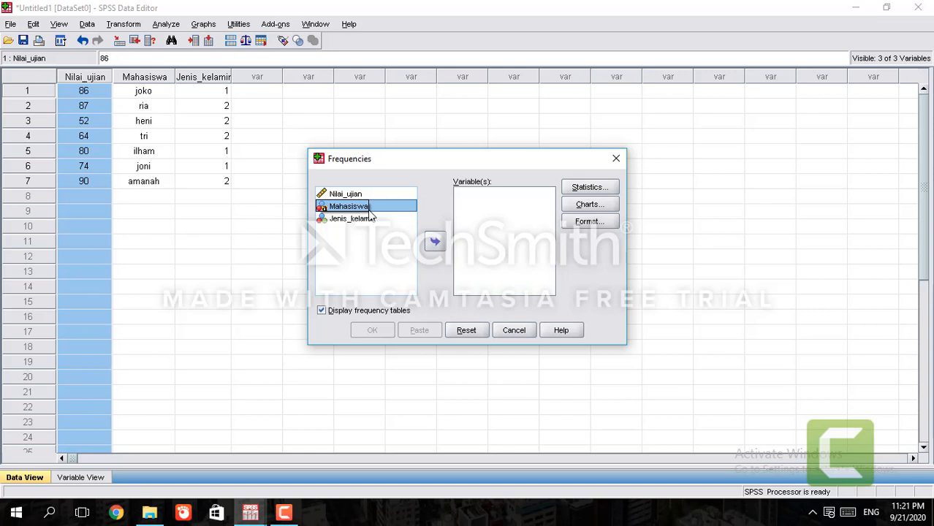
click(350, 195)
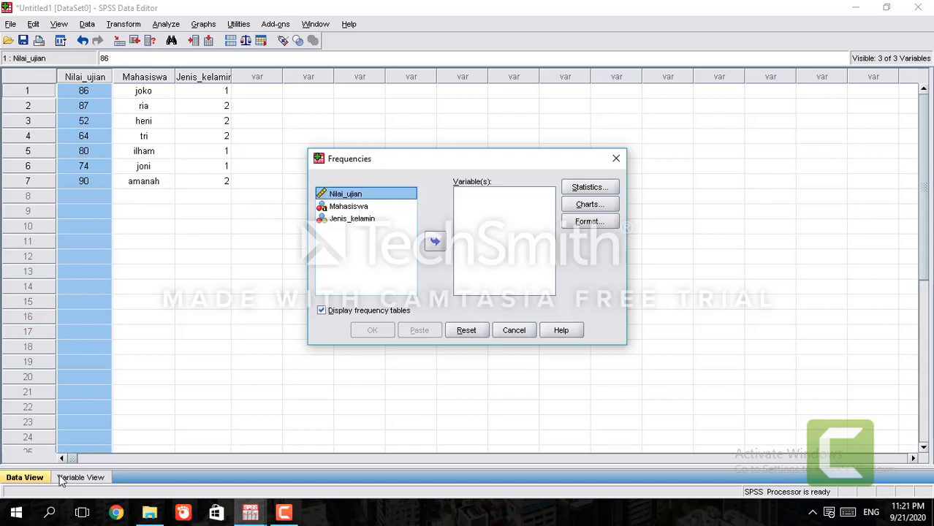
click(521, 333)
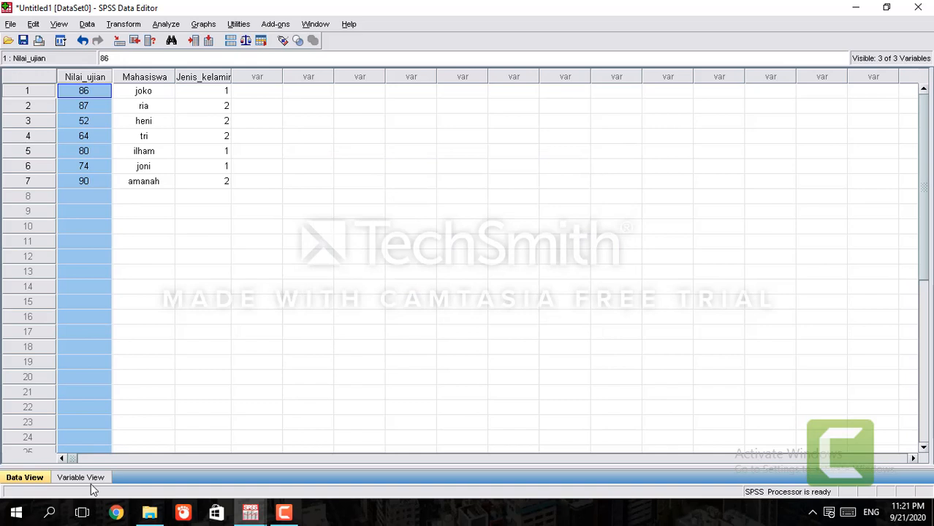
Check the measurement levels of the three variables and return to the Jenis_kelamin data.
click(102, 479)
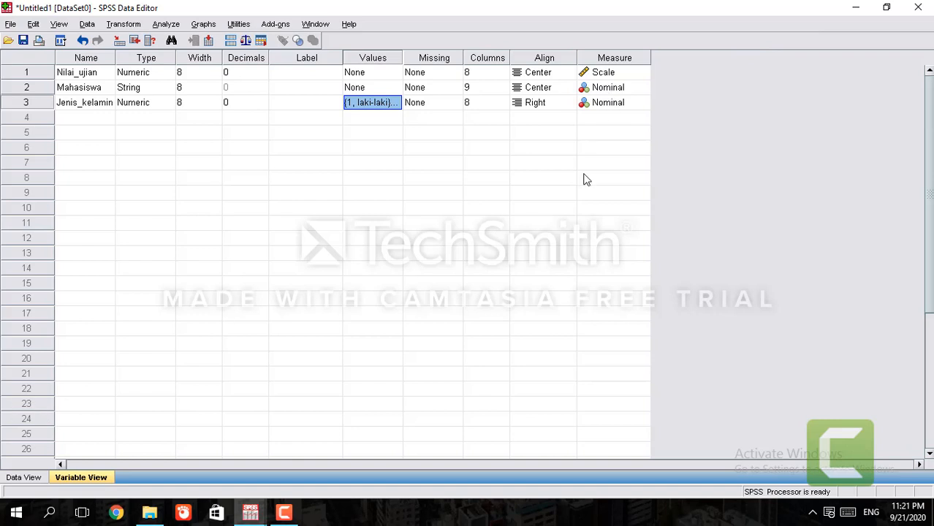
click(37, 476)
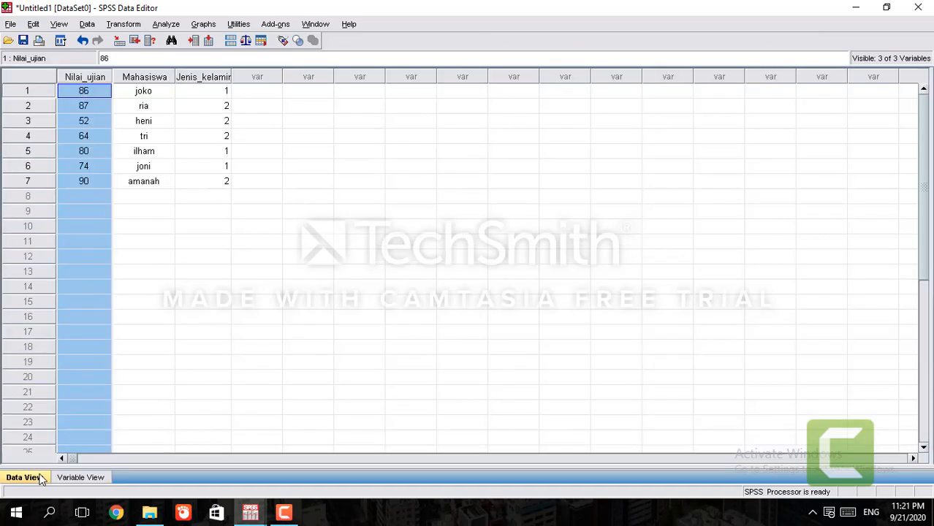
click(237, 183)
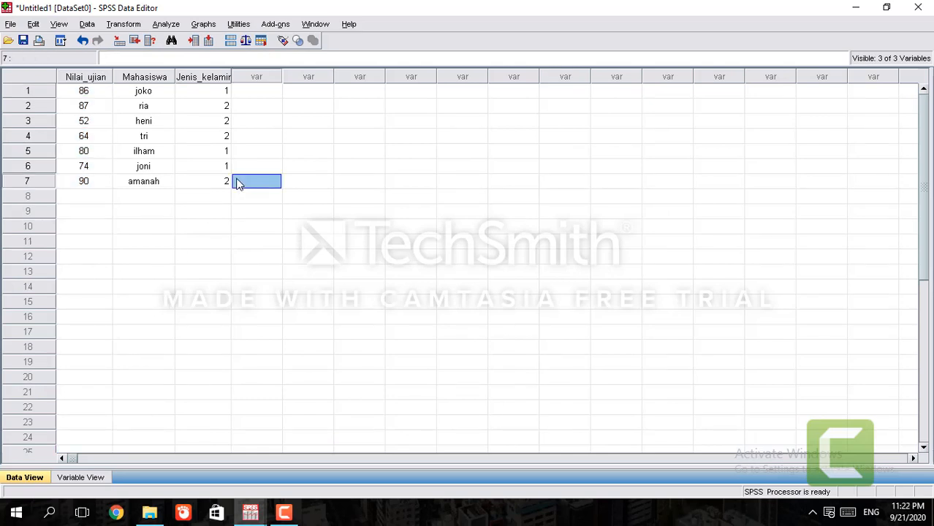
click(222, 184)
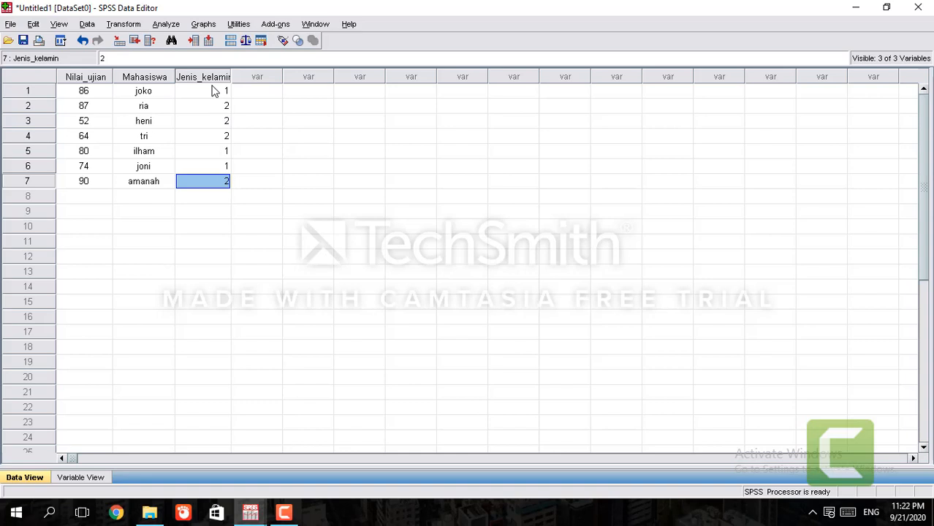
Open the Frequencies analysis and try adding Nilai_ujian to the analysed variables and taking it out again.
click(174, 28)
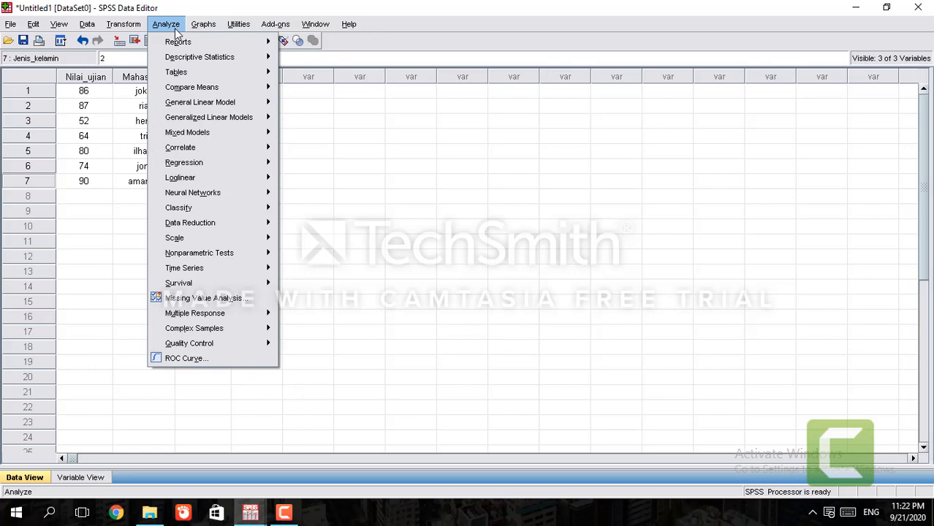
mouse_move(188, 56)
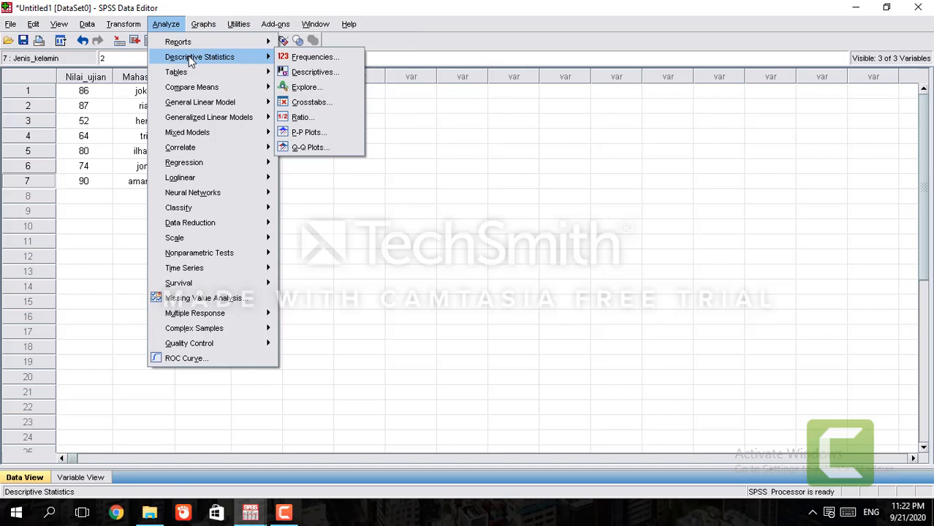
click(314, 57)
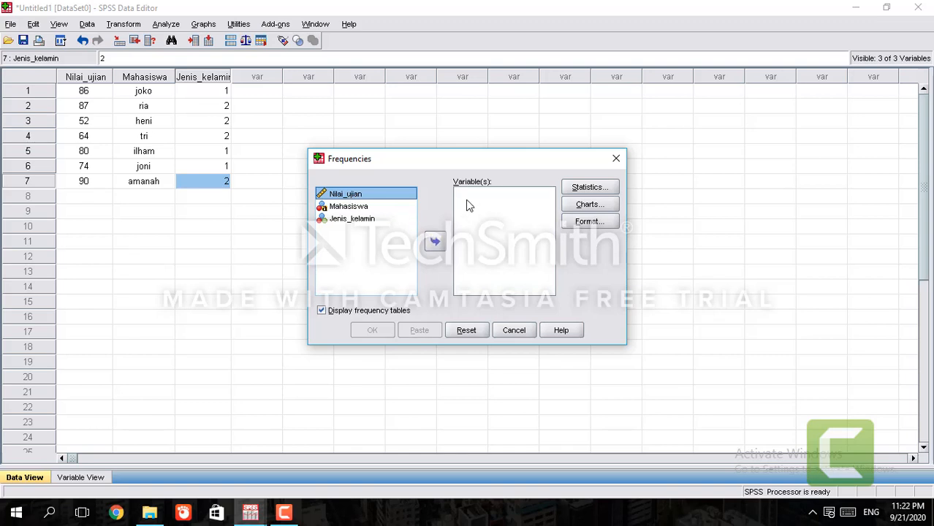
click(436, 243)
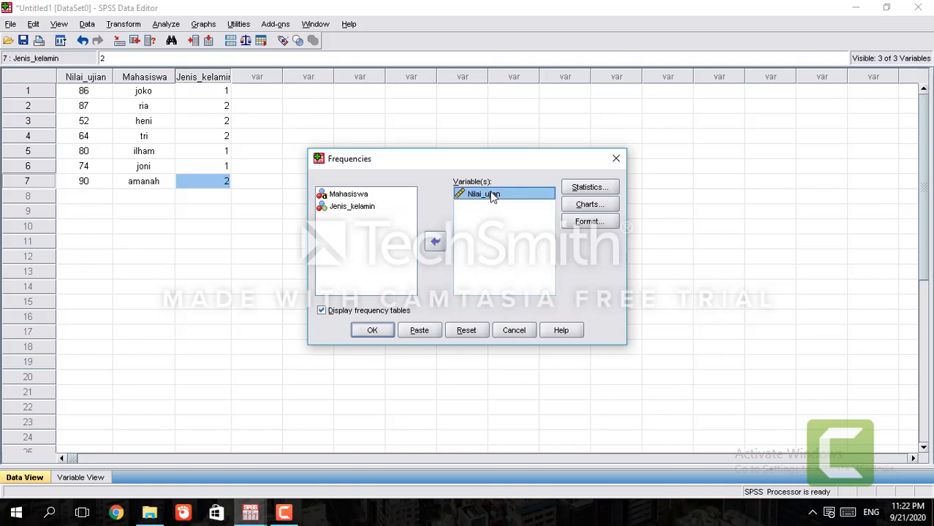
click(436, 242)
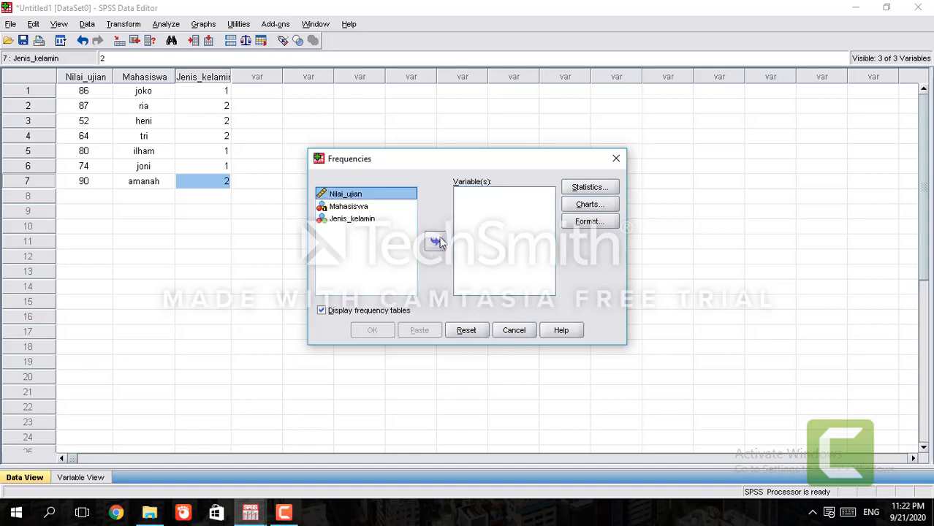
Add Nilai_ujian to the variables of the Frequencies analysis and turn off the display of frequency tables.
click(350, 207)
click(337, 196)
click(364, 217)
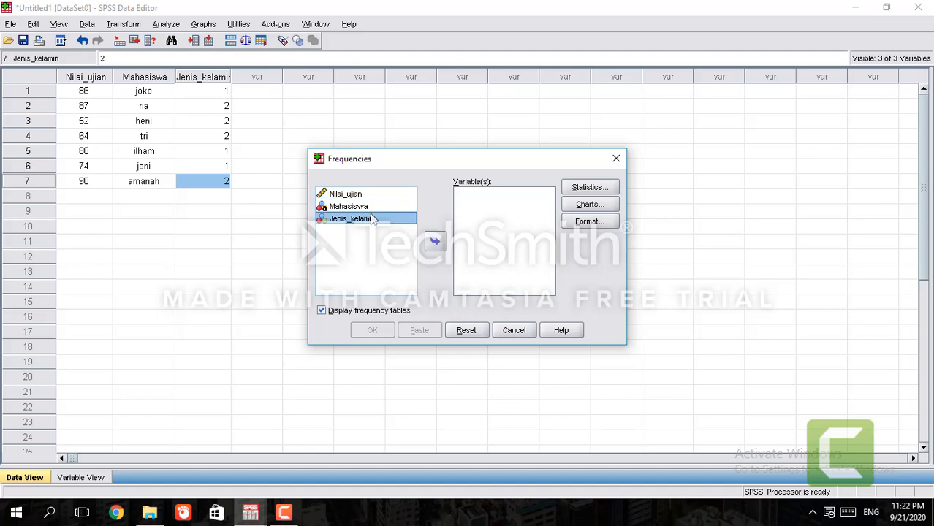
click(343, 198)
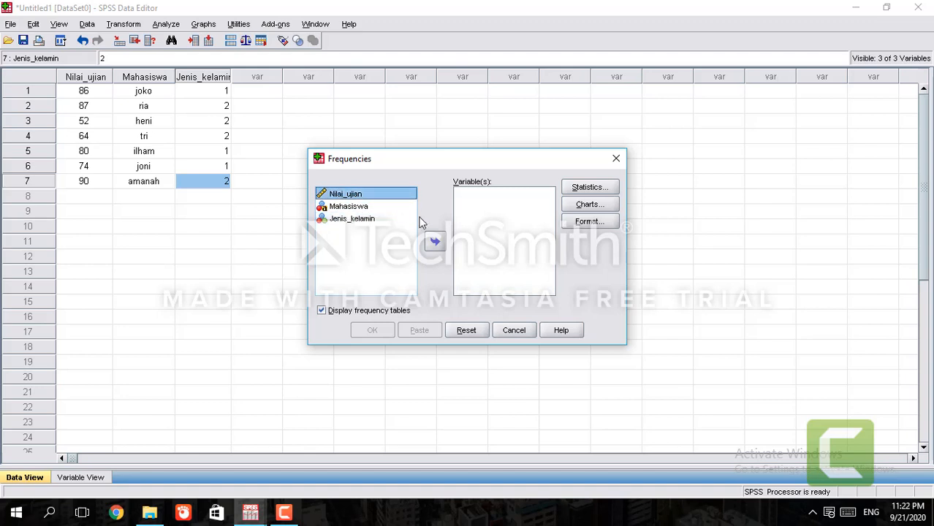
click(434, 243)
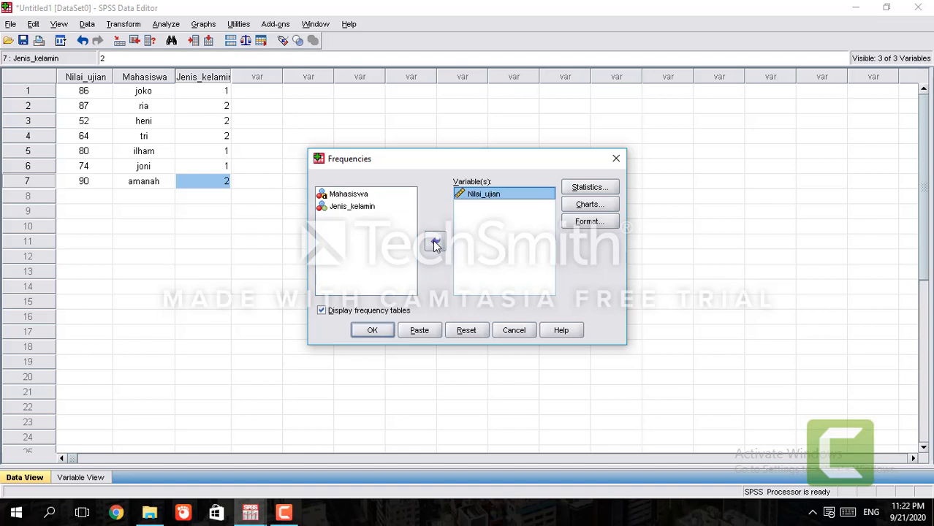
click(376, 312)
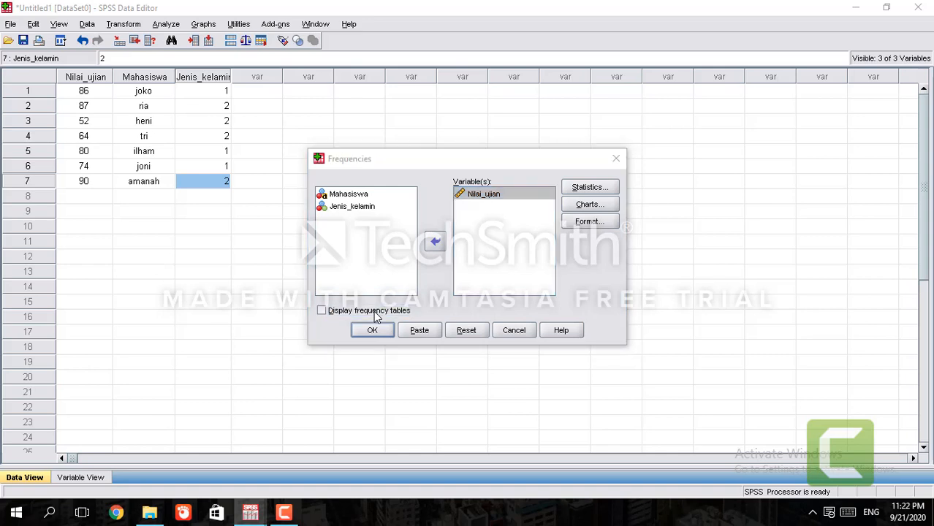
Request the mean and median in the statistics of the Frequencies analysis.
click(467, 284)
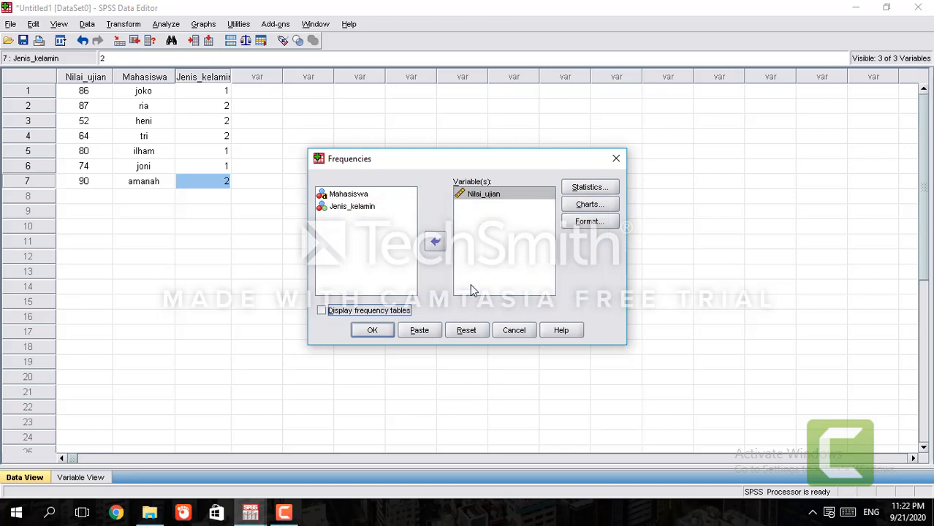
click(591, 189)
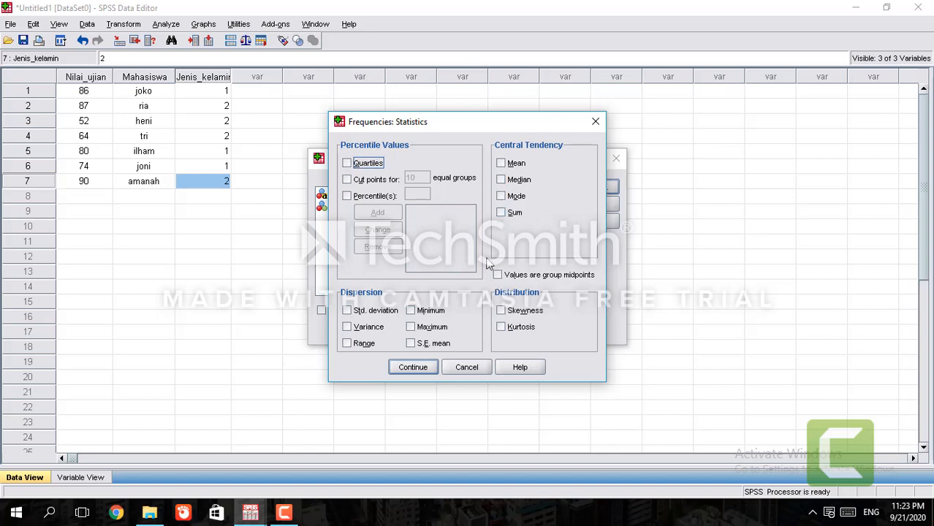
click(523, 168)
click(523, 180)
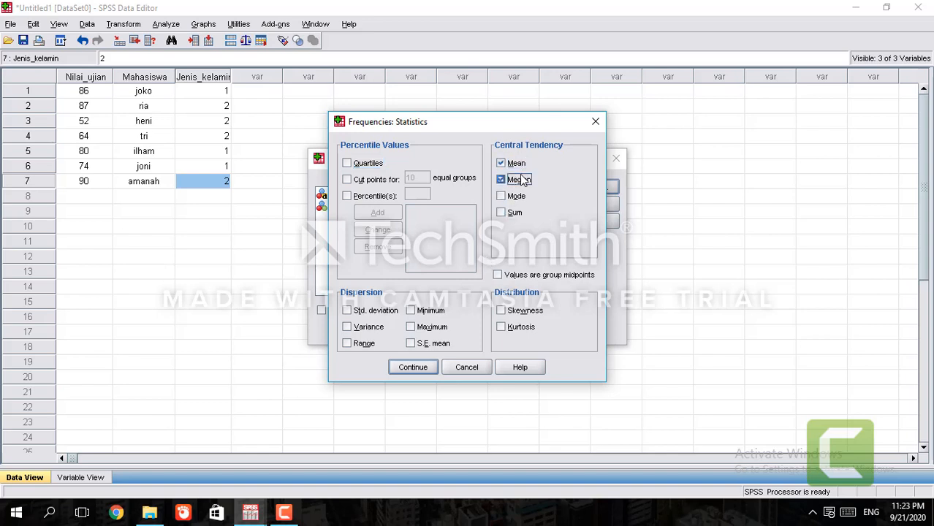
Add standard deviation, range, minimum and maximum to the requested statistics and run the Frequencies analysis.
click(359, 314)
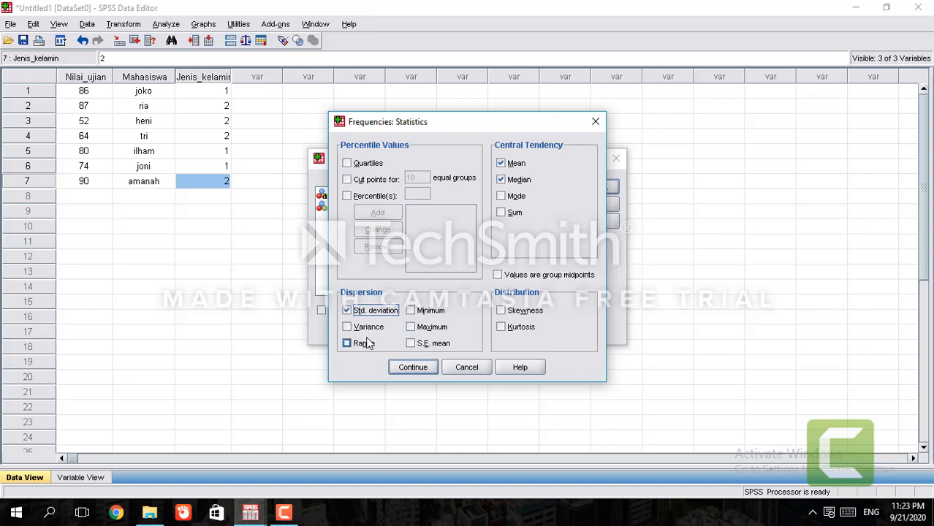
click(363, 344)
click(428, 311)
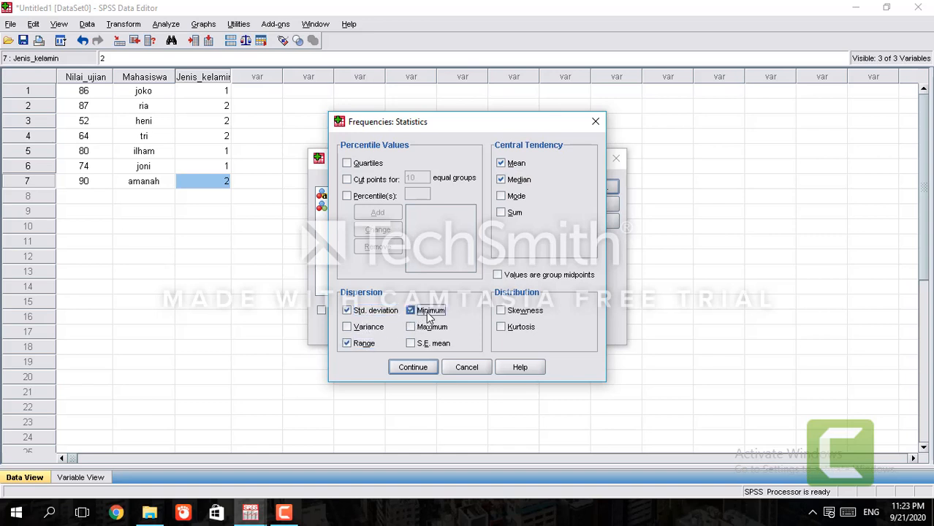
click(439, 332)
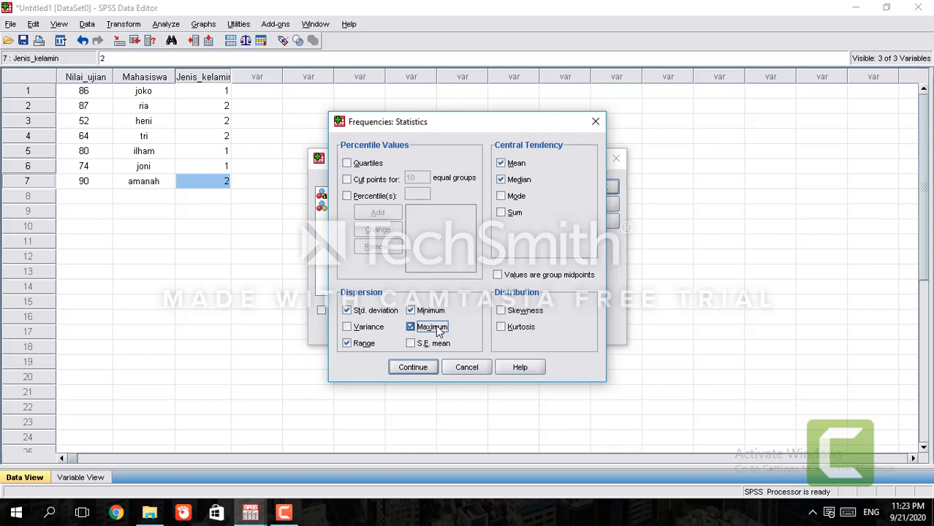
click(366, 165)
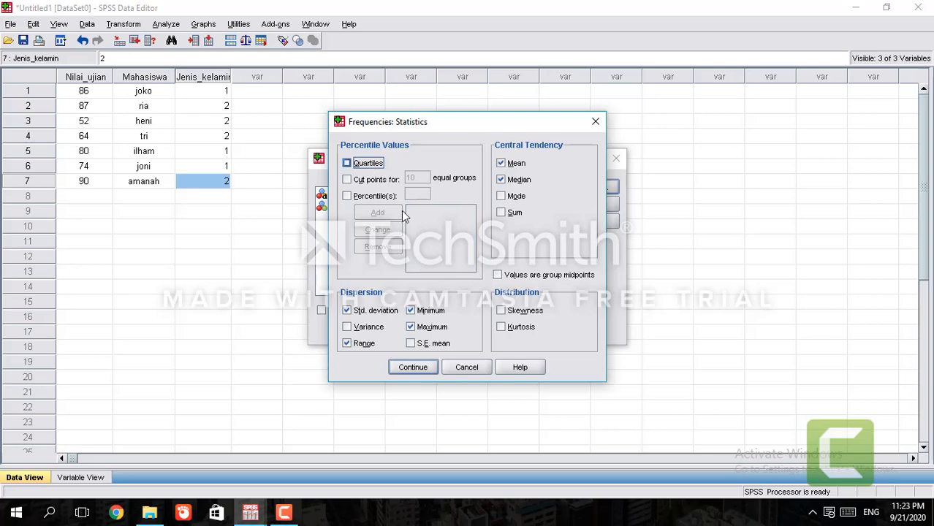
click(422, 370)
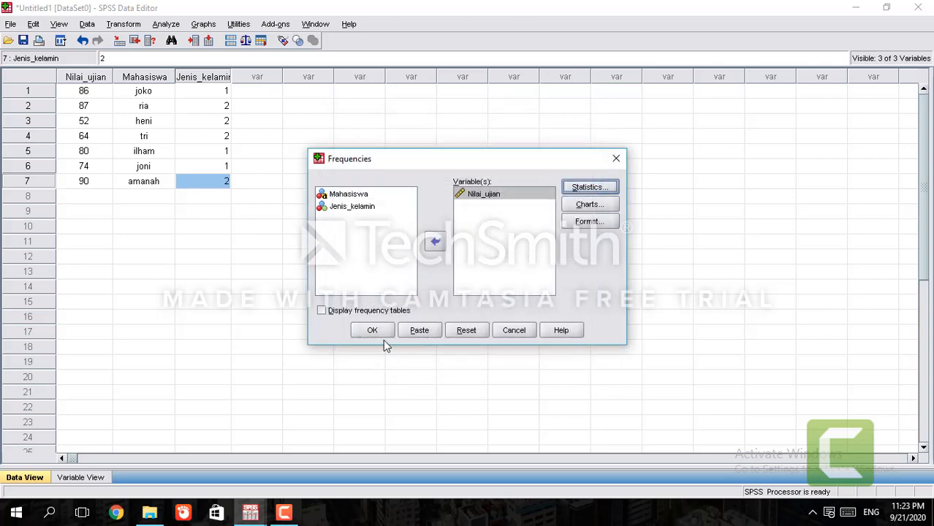
click(385, 335)
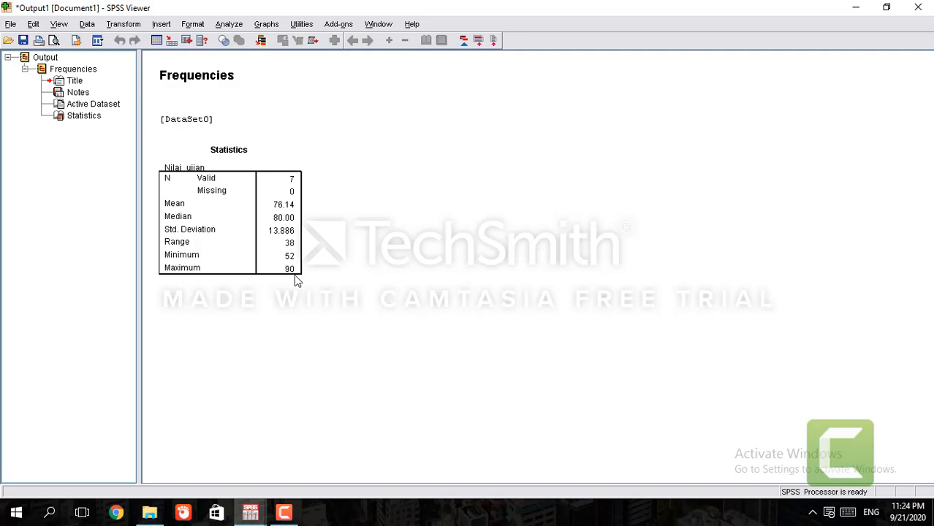
click(228, 24)
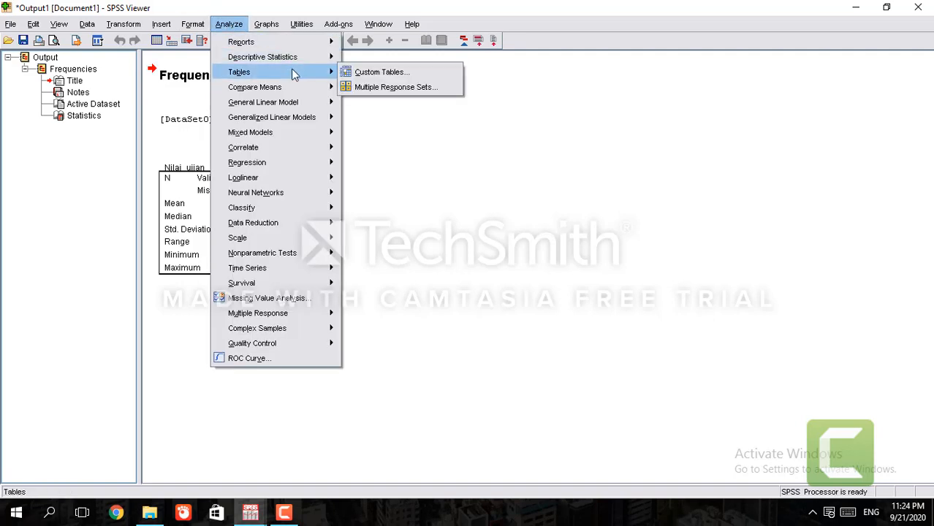
click(423, 140)
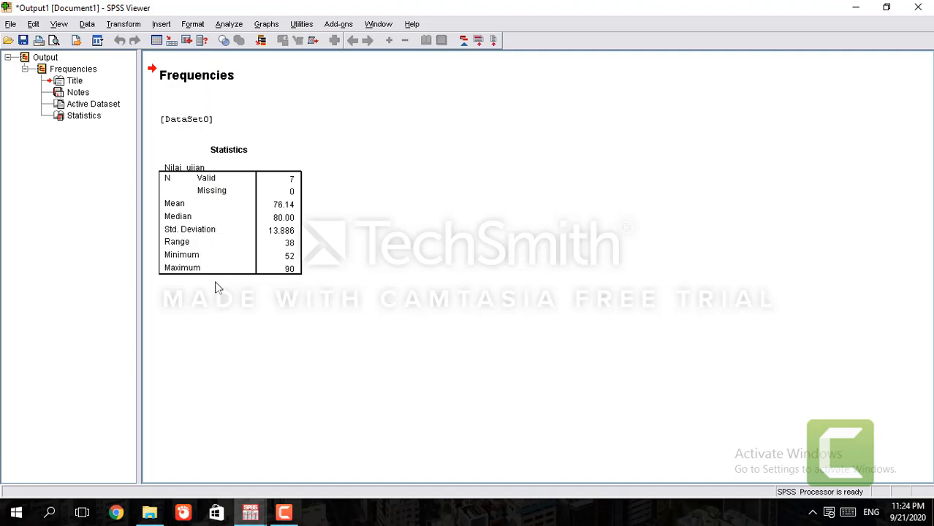
click(286, 514)
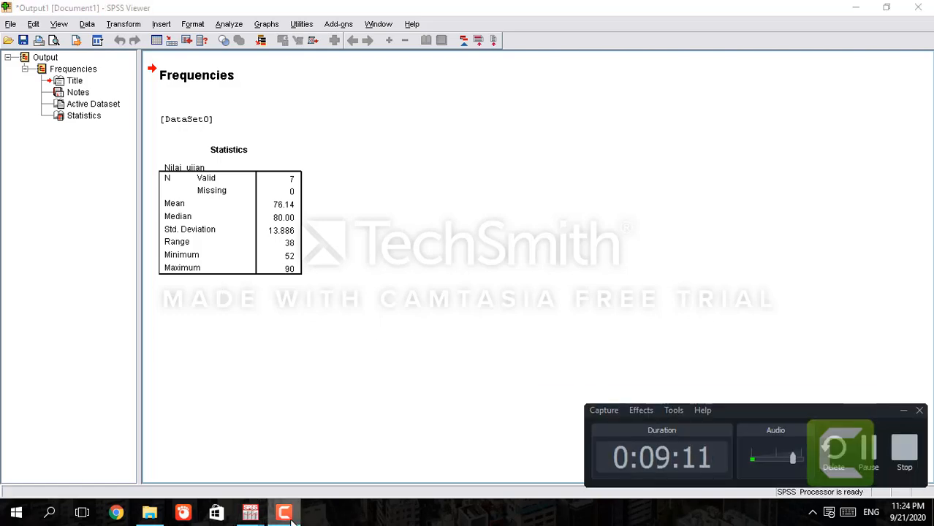
click(900, 411)
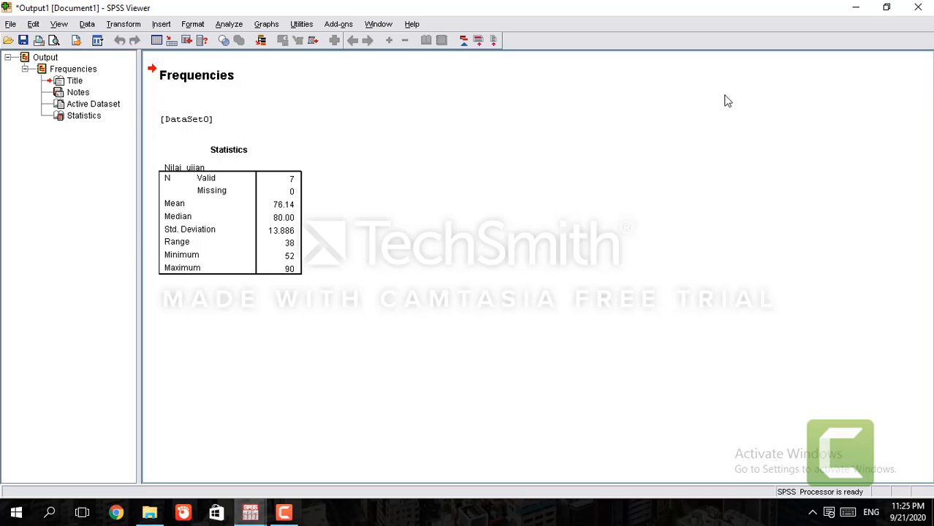
Minimize the output window and close the empty second Data Editor window, confirming the closure.
click(855, 16)
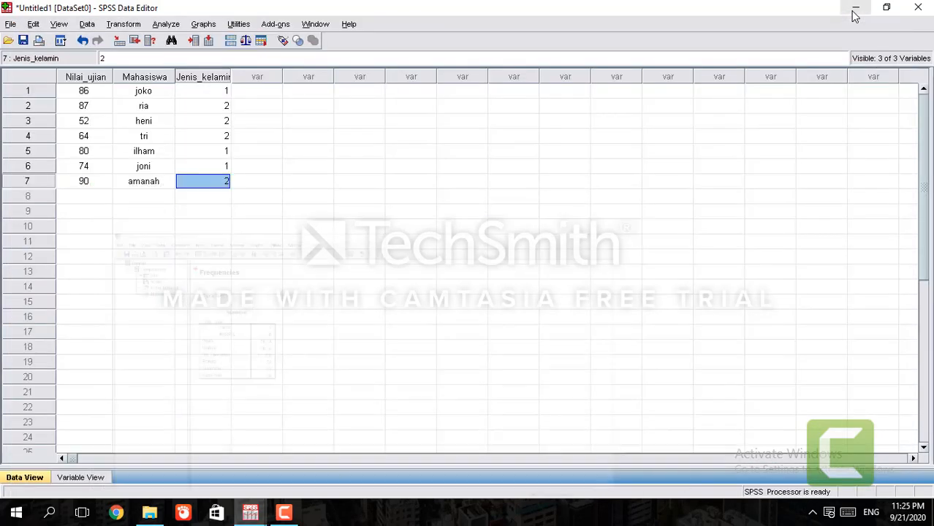
mouse_move(263, 520)
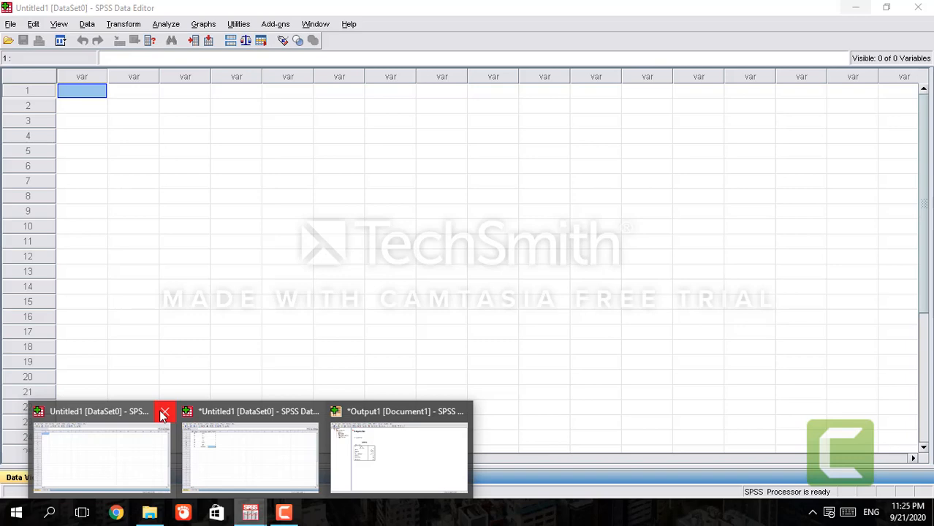
click(163, 413)
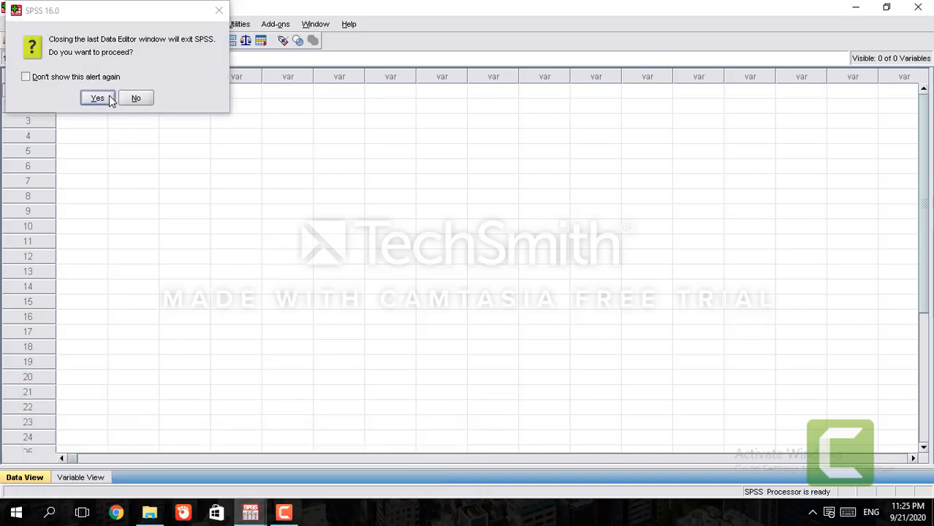
click(110, 100)
Compare the exam score dataset with the Frequencies output, check the variable definitions and return to the data.
mouse_move(251, 514)
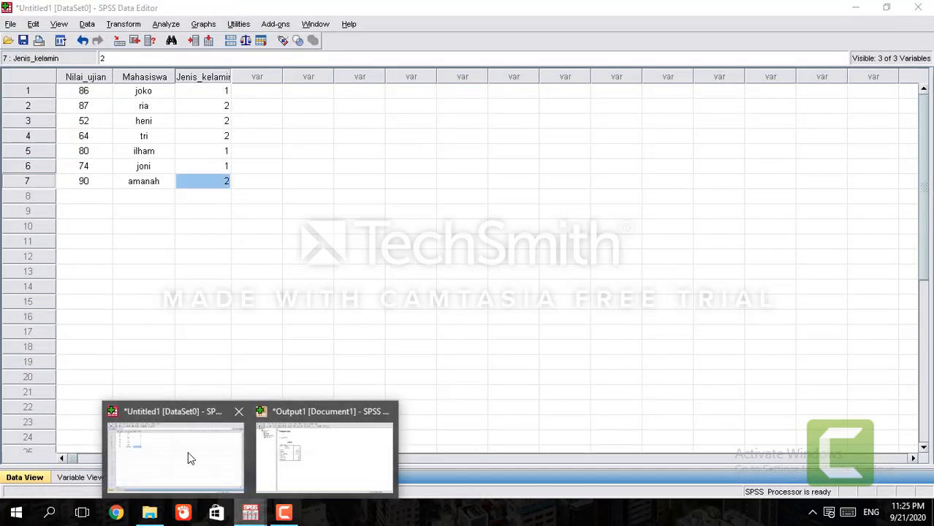
mouse_move(306, 419)
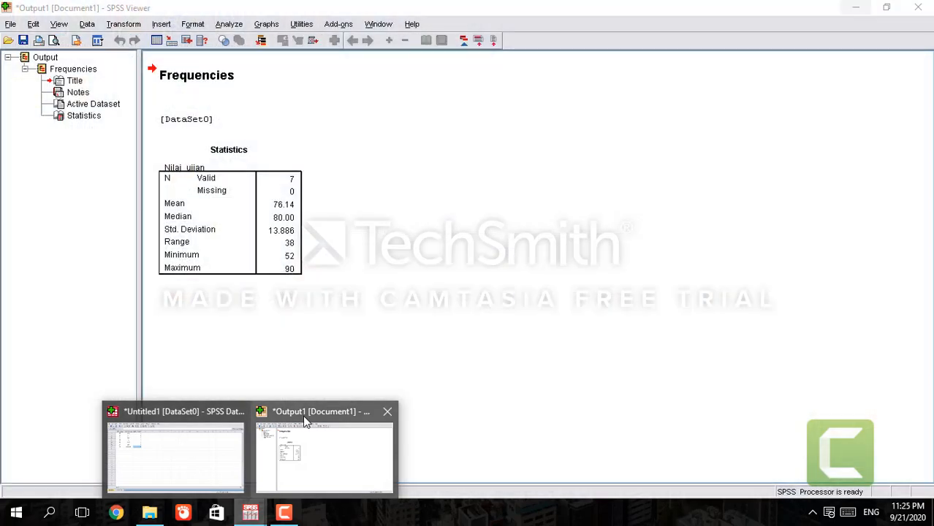
mouse_move(205, 437)
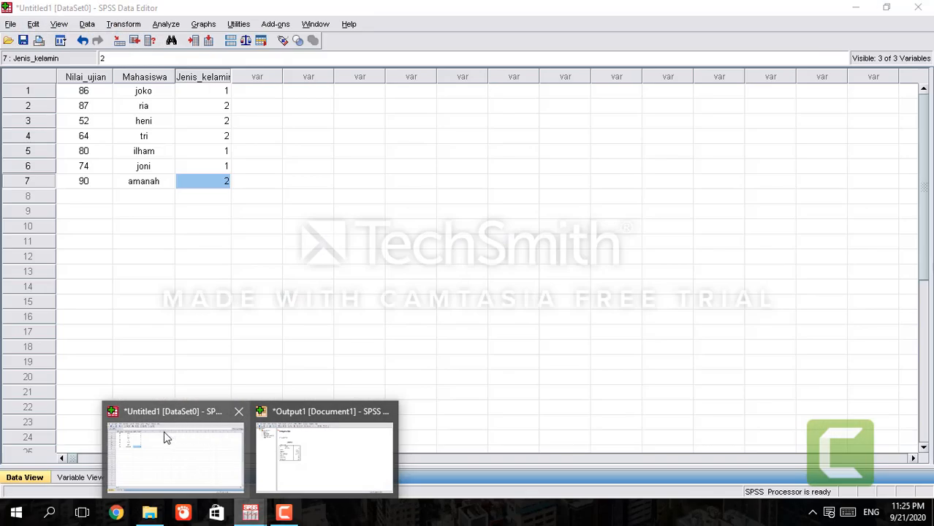
click(165, 437)
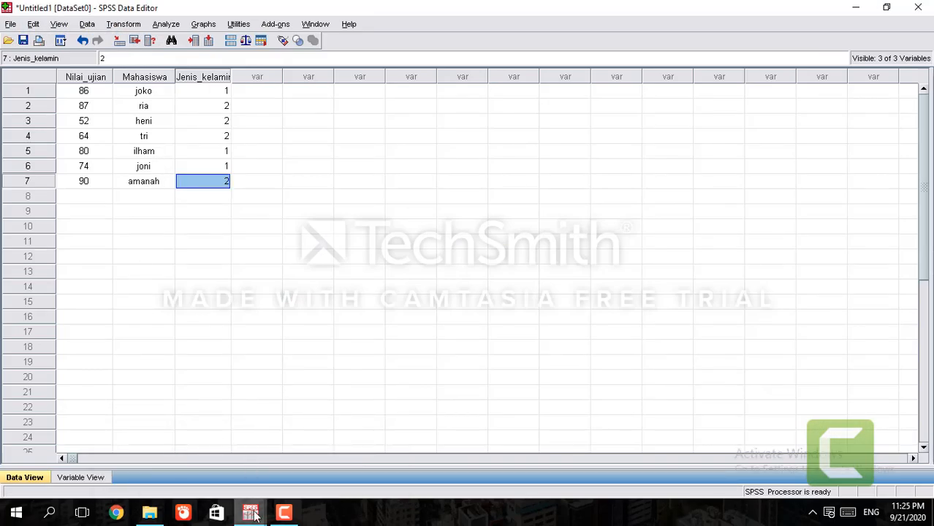
mouse_move(255, 516)
click(313, 453)
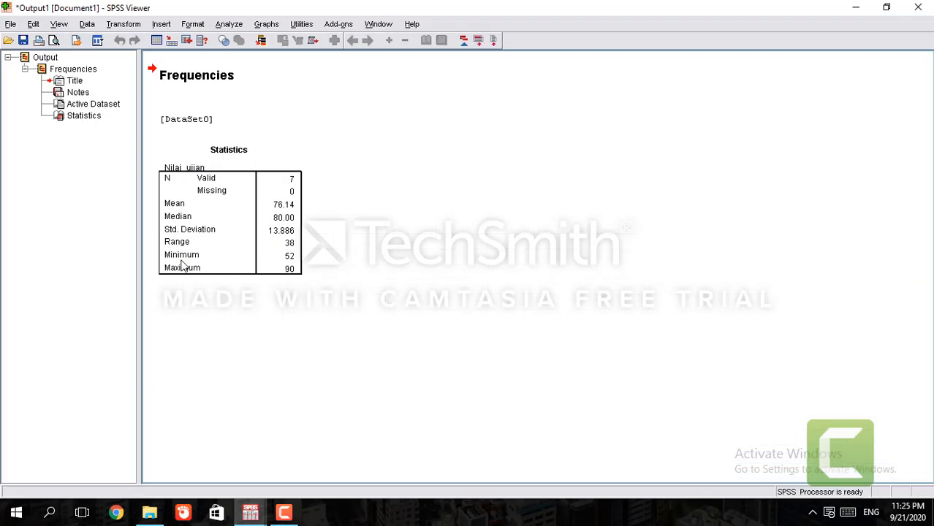
click(250, 513)
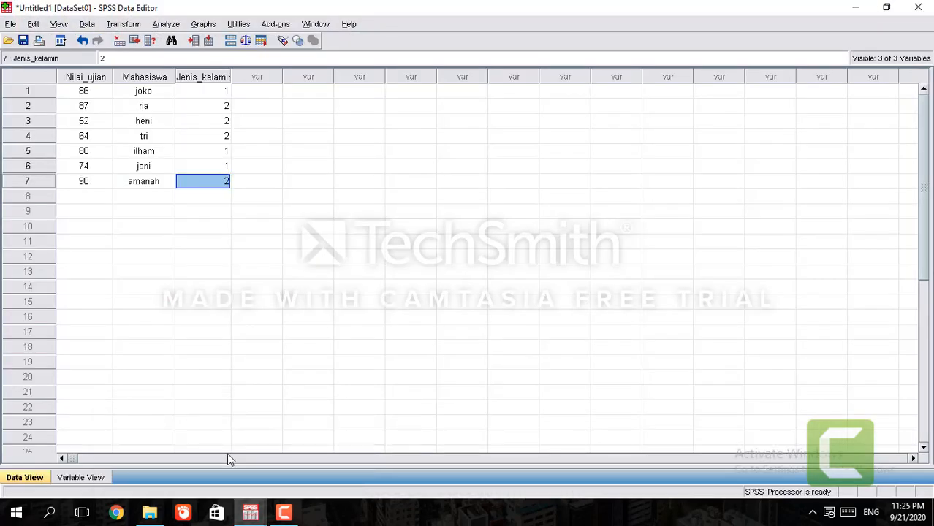
click(306, 469)
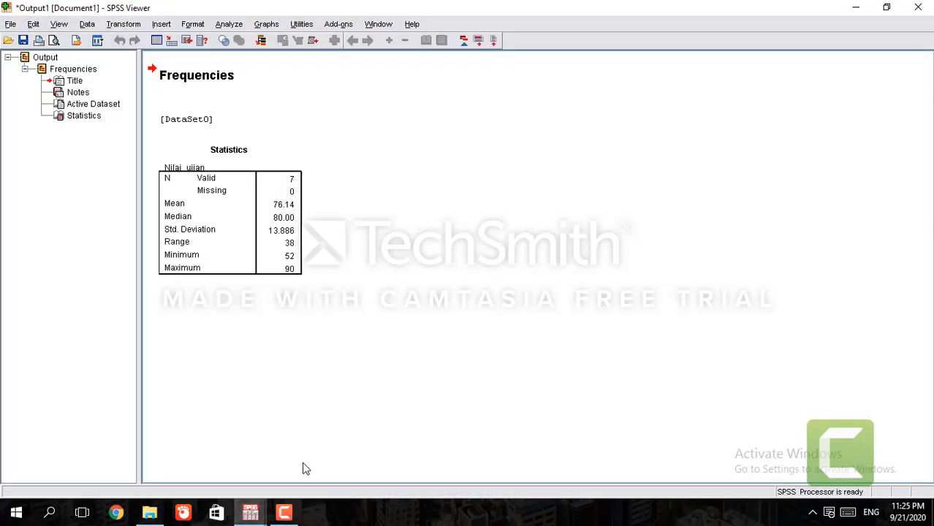
mouse_move(250, 512)
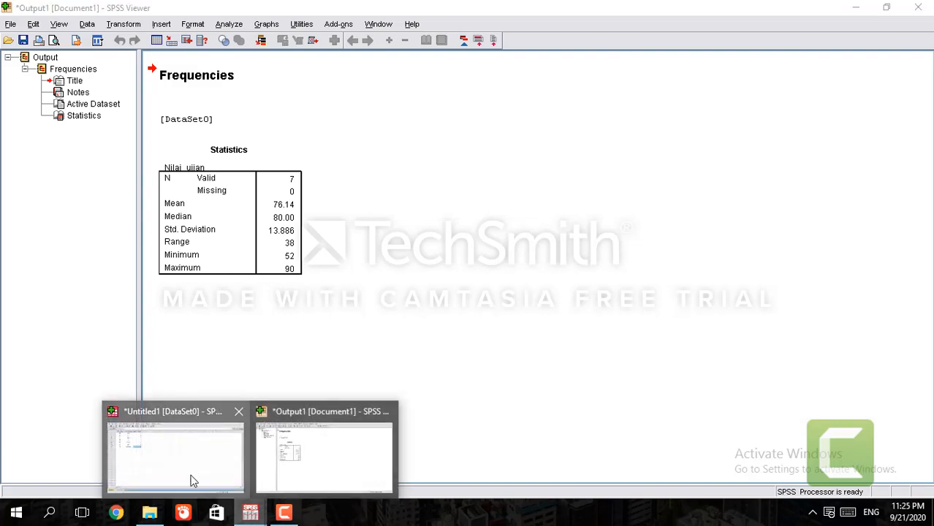
click(192, 479)
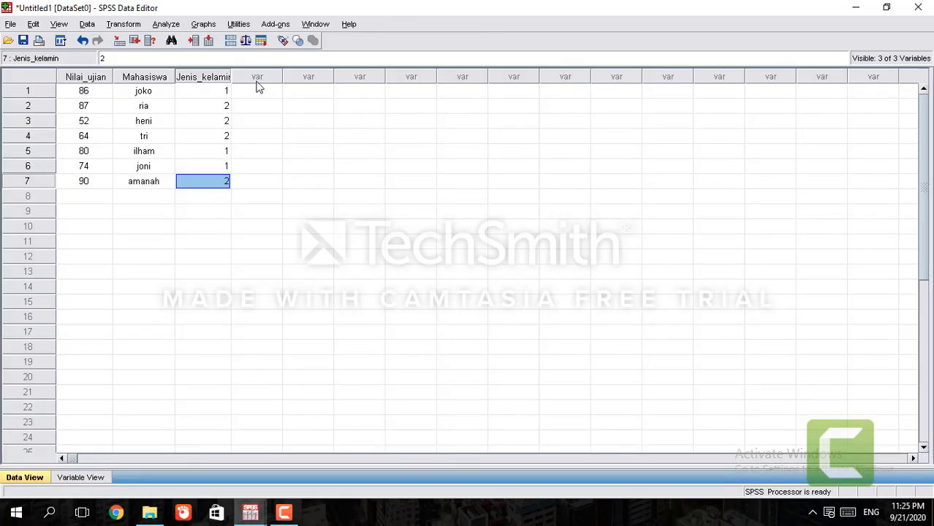
click(85, 480)
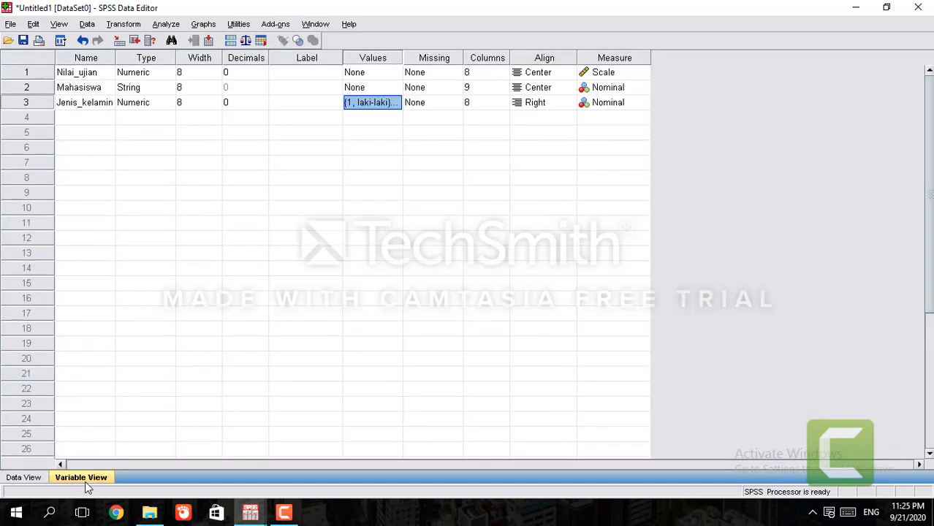
click(28, 482)
Enter 150, 164, 180, 177, 175, 182 and 178 for the seven students in a new fourth column.
click(246, 95)
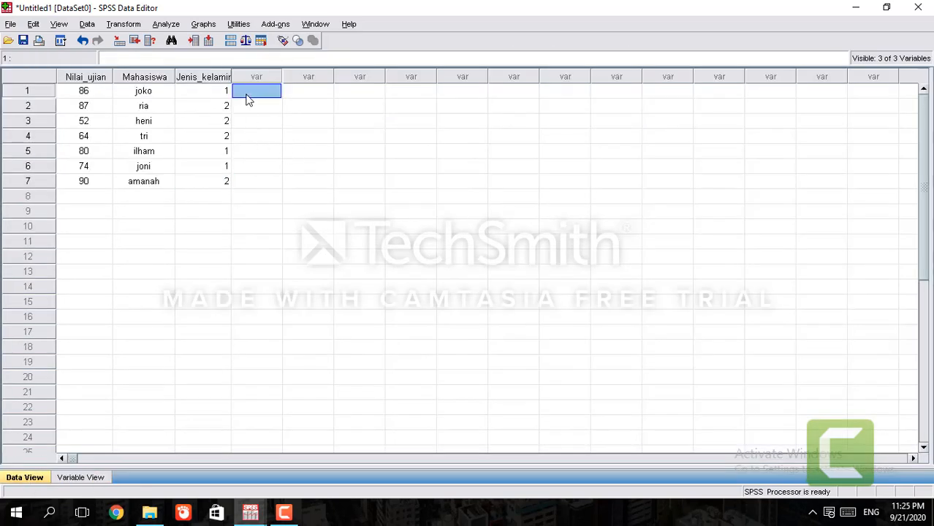
text(150)
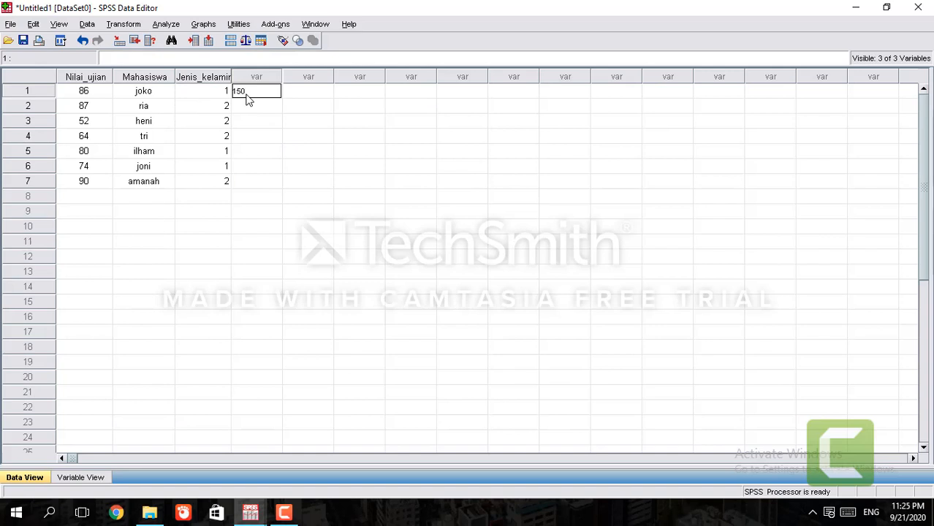
key(Return)
text(164)
key(Return)
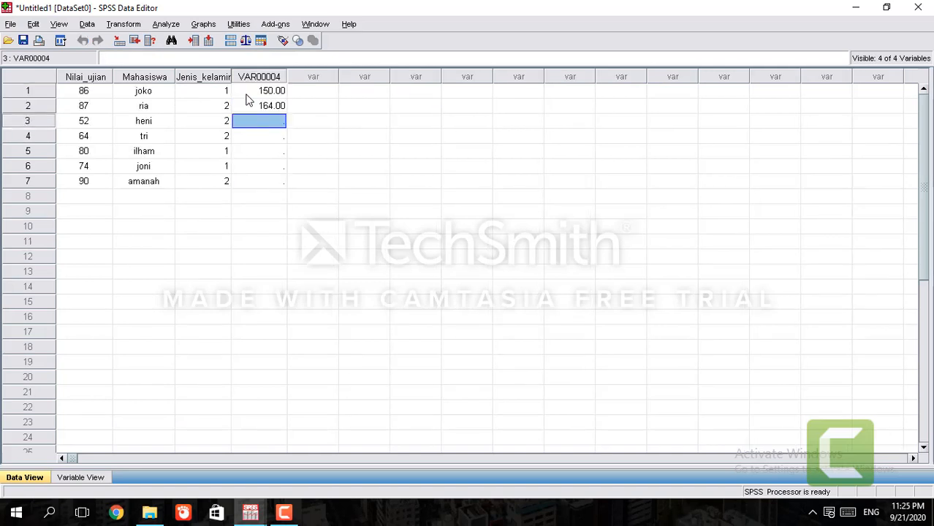
text(180)
key(Return)
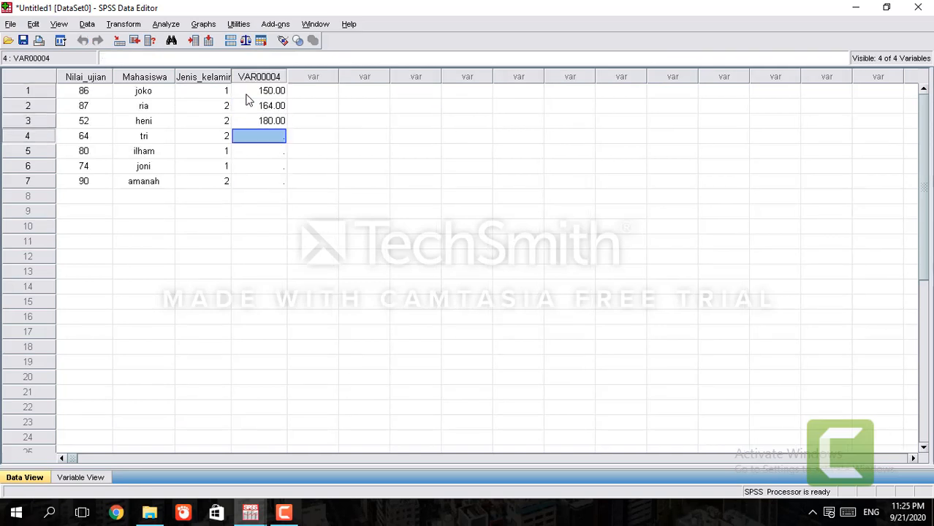
text(177)
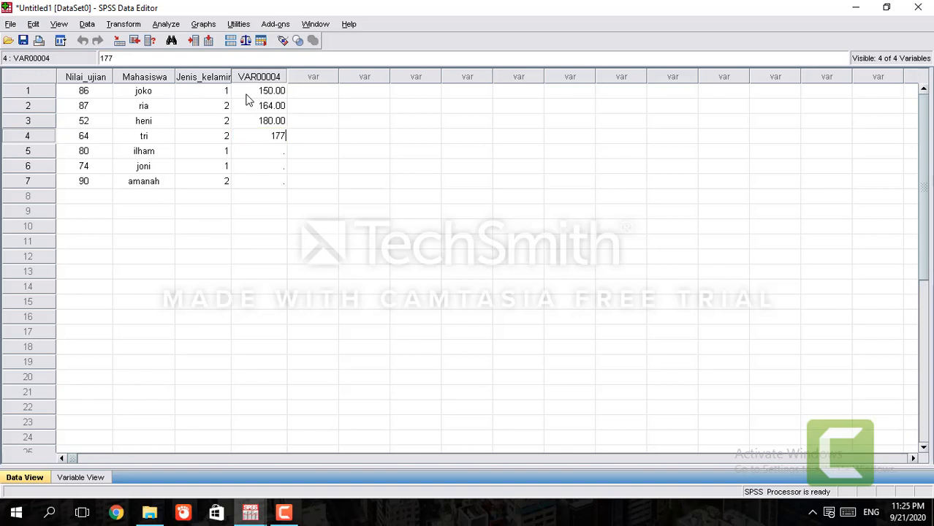
key(Return)
text(175)
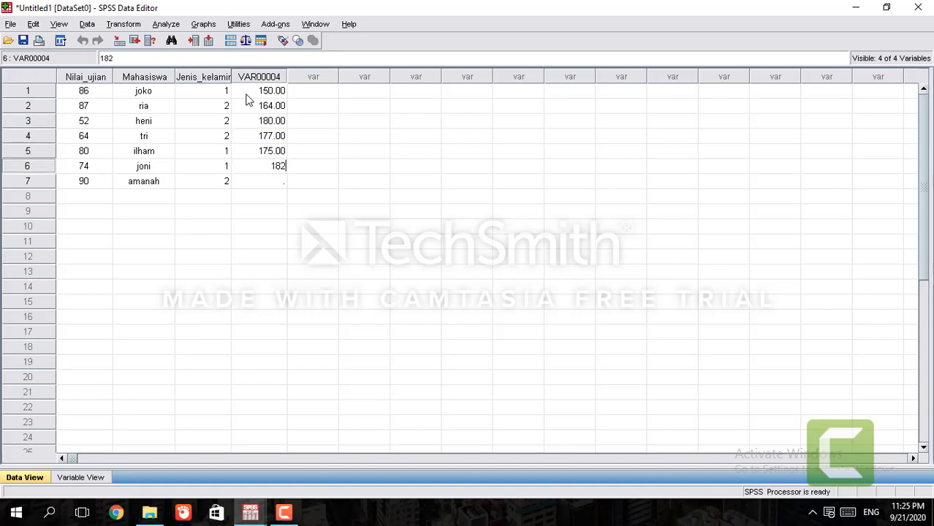
key(Return)
text(178)
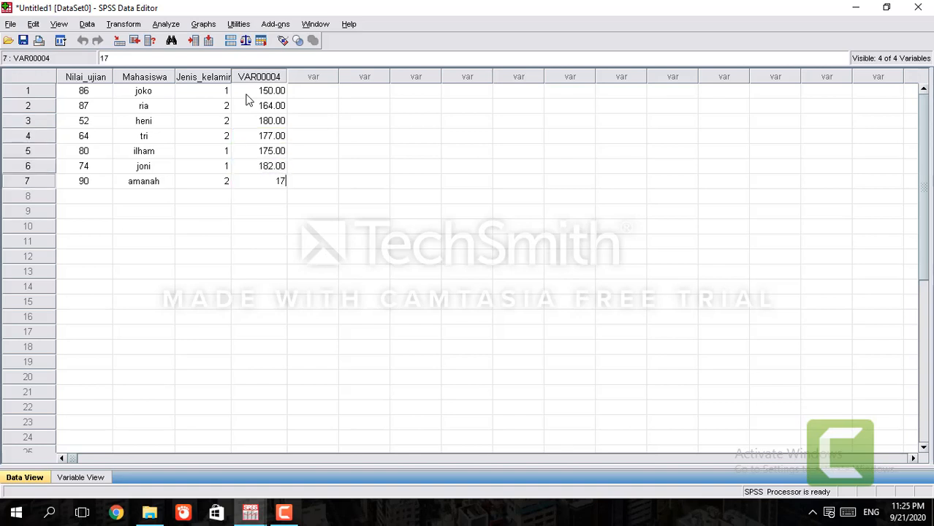
key(Return)
Finish the last entry in the fourth column and rename the variable VAR00004 as Tinggi_badan.
click(283, 111)
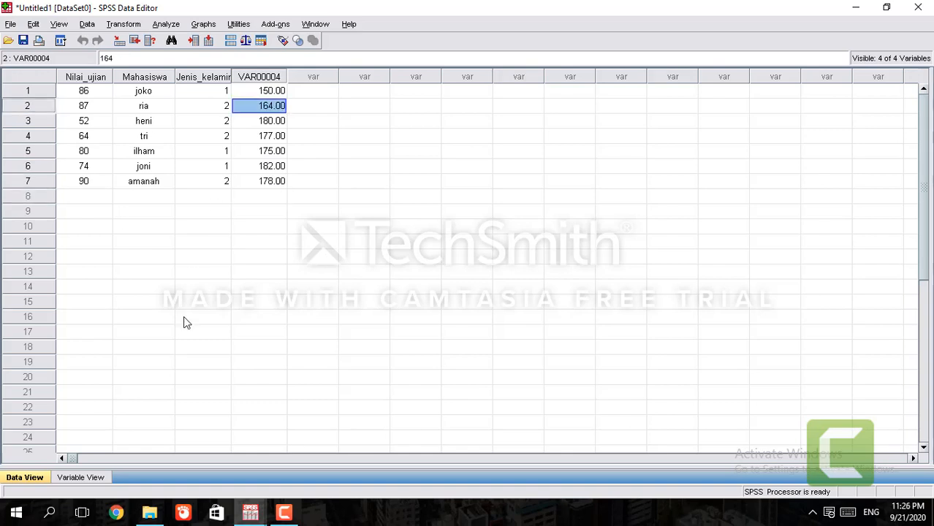
click(88, 478)
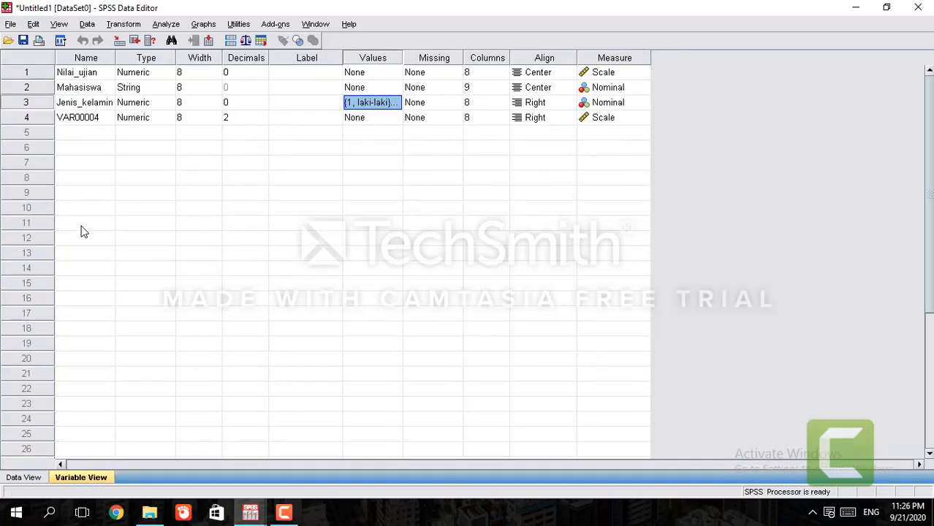
click(84, 117)
text(Tinggi_badan)
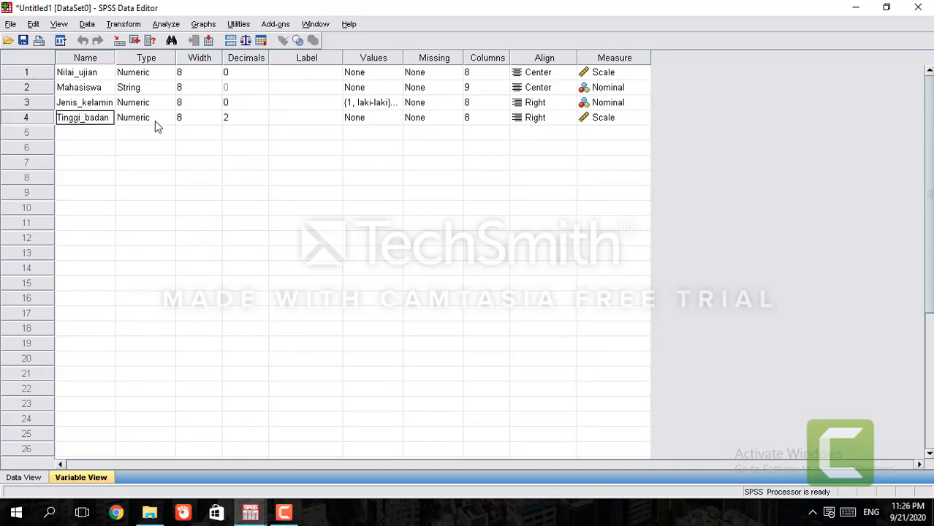
Set the Tinggi_badan variable to 0 decimals and return to the data values.
click(155, 120)
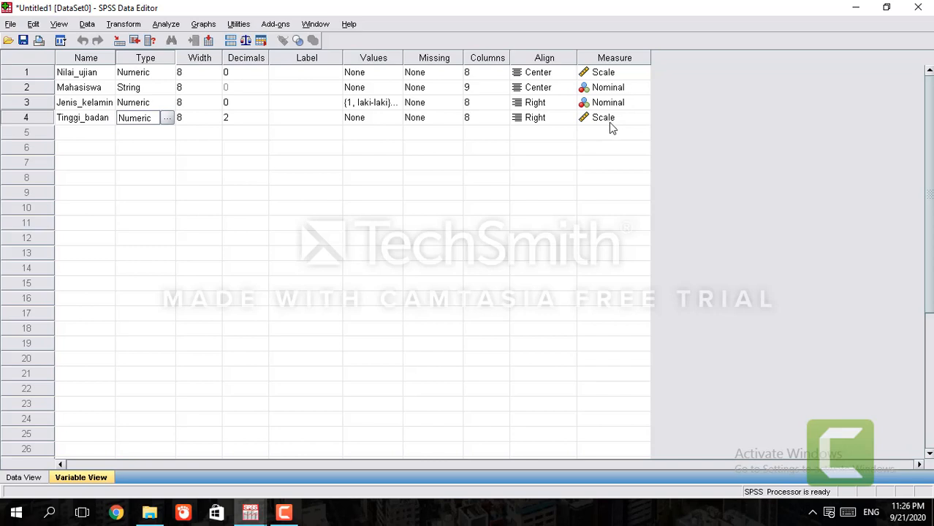
click(248, 119)
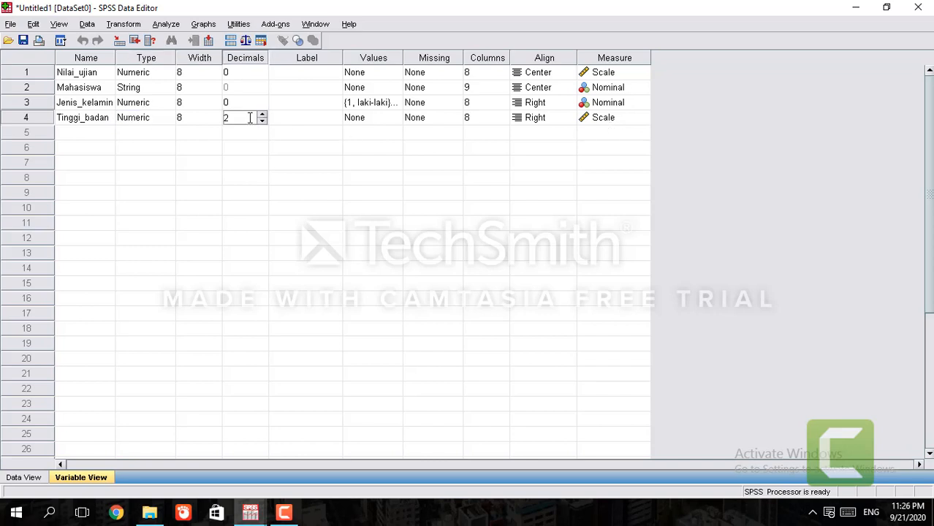
click(24, 477)
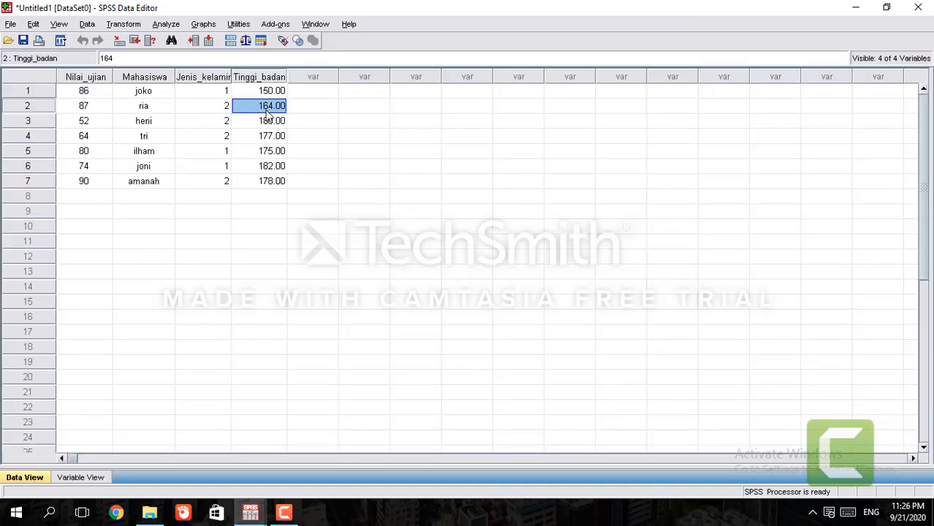
click(98, 479)
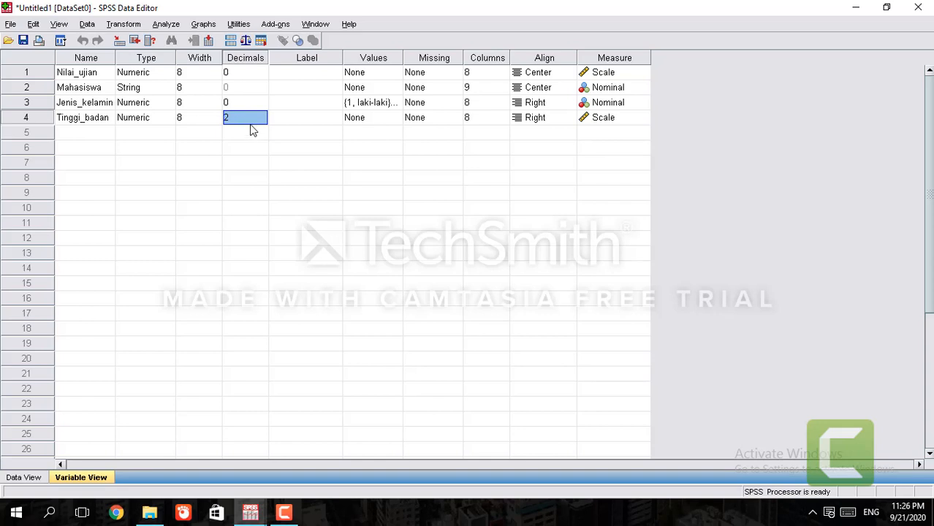
click(24, 477)
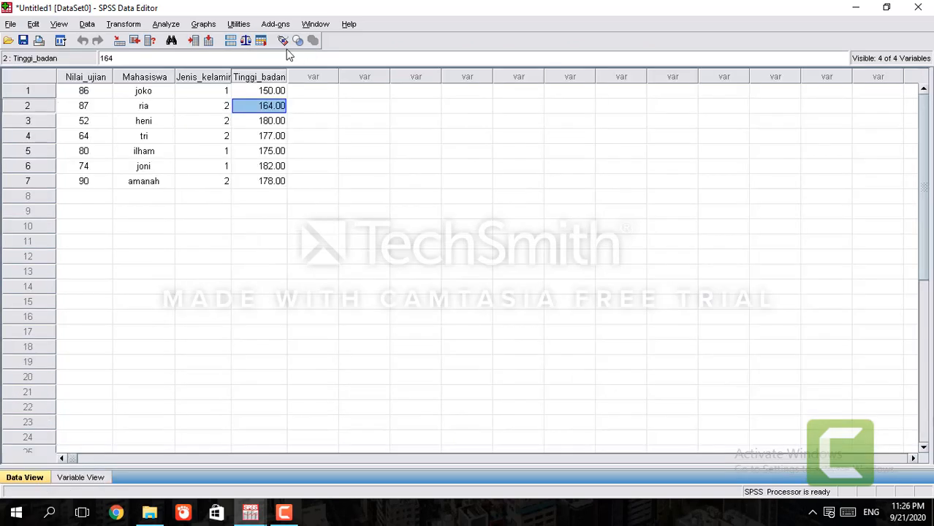
click(76, 478)
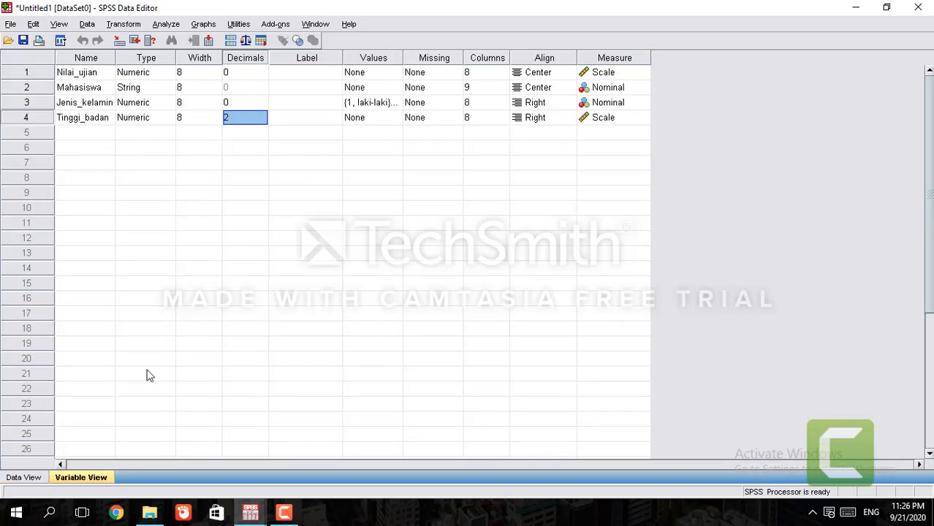
click(246, 120)
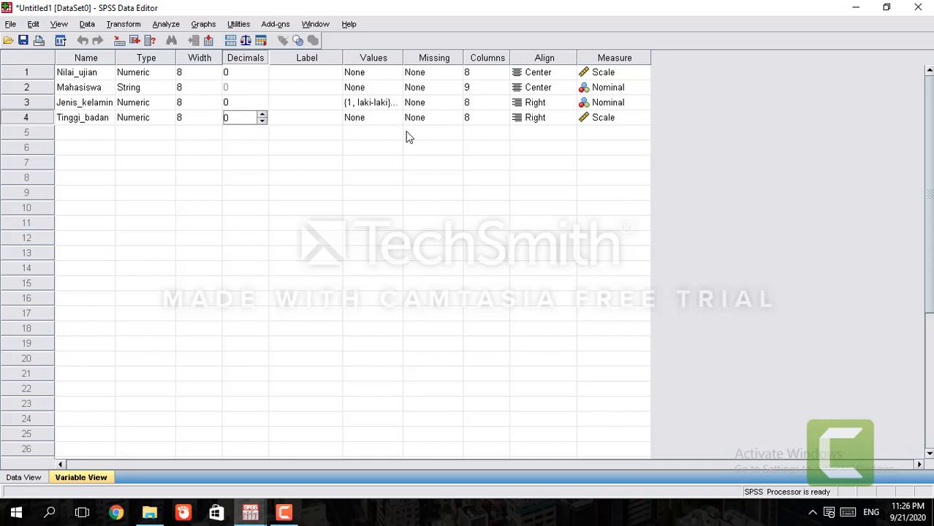
click(29, 478)
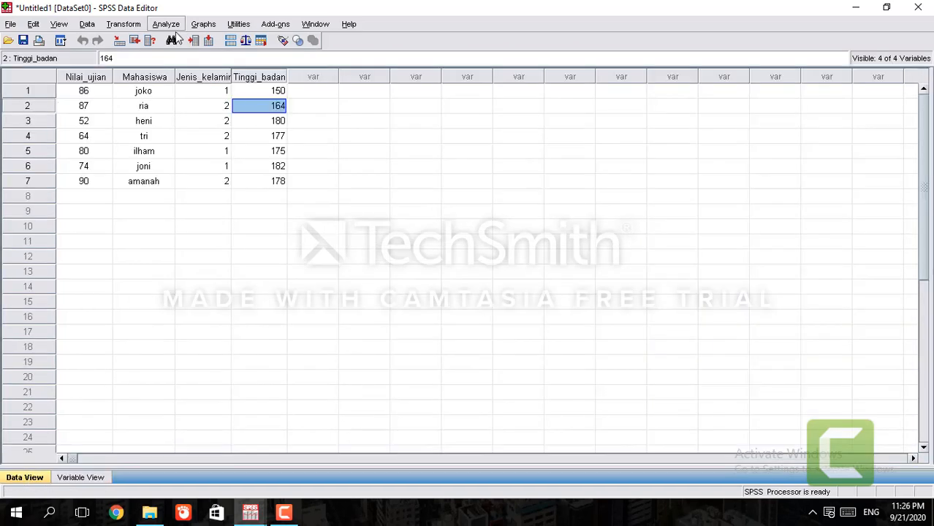
Open the Frequencies analysis and replace Nilai_ujian with Tinggi_badan as the variable to analyze.
click(302, 155)
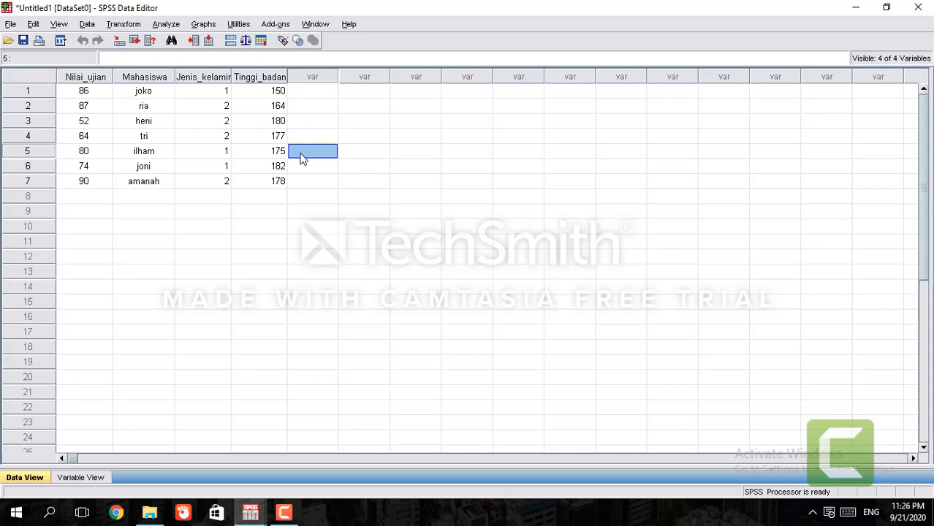
click(159, 28)
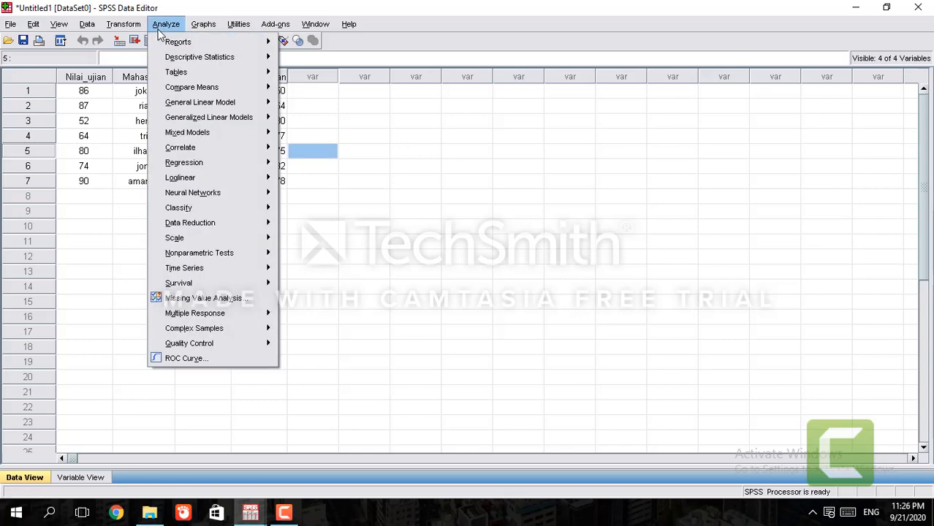
mouse_move(268, 58)
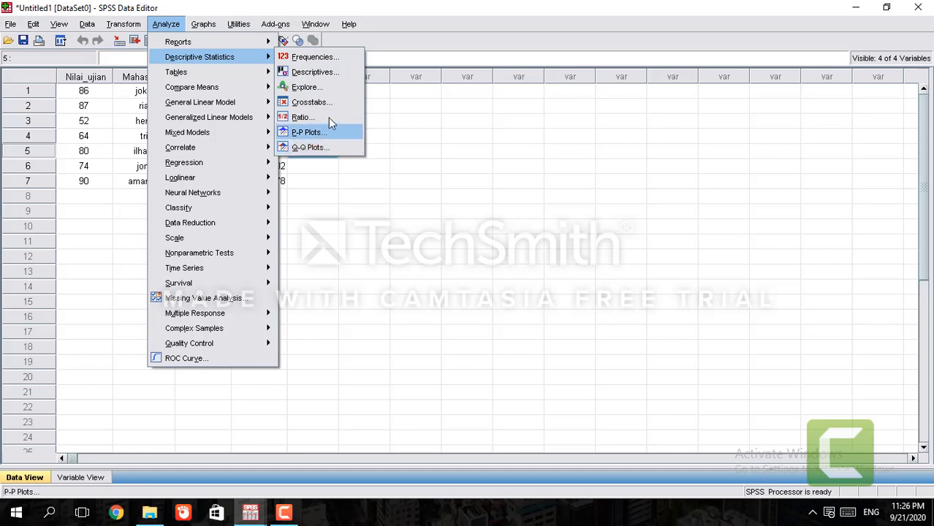
click(349, 57)
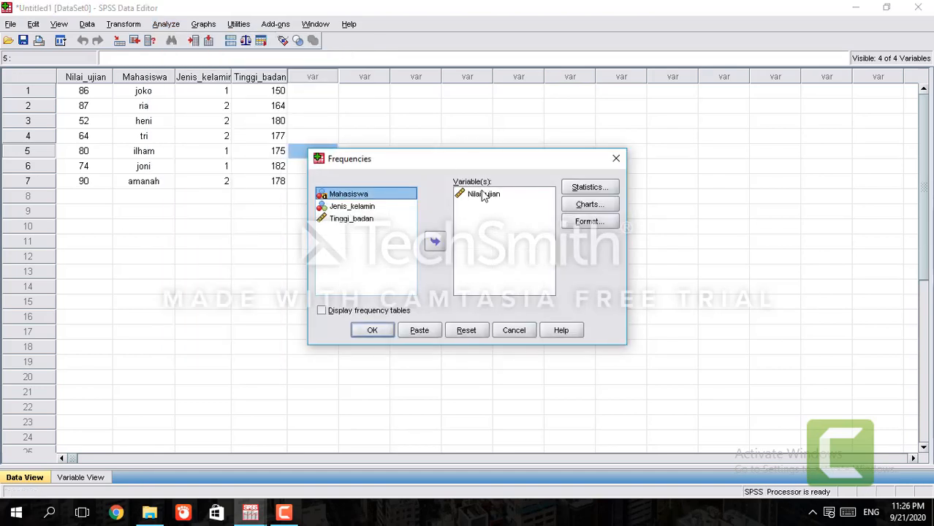
click(483, 195)
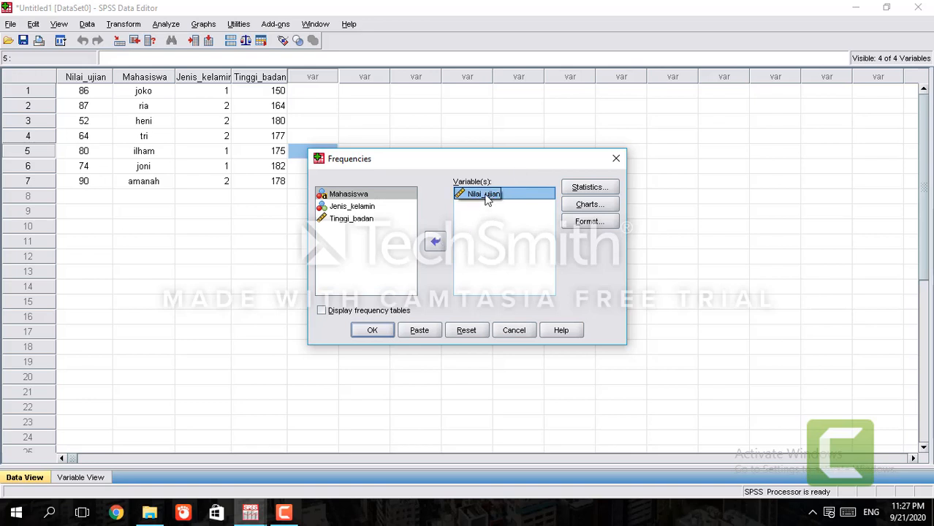
click(435, 242)
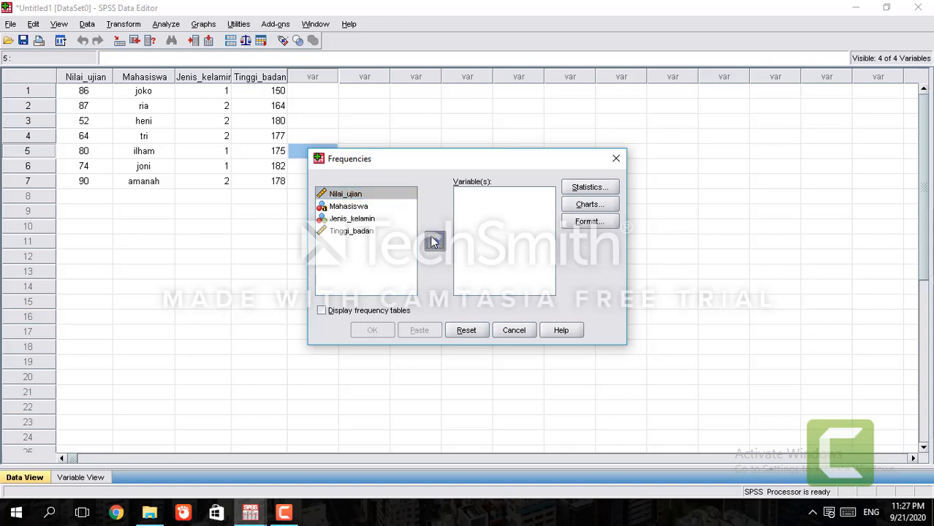
click(434, 241)
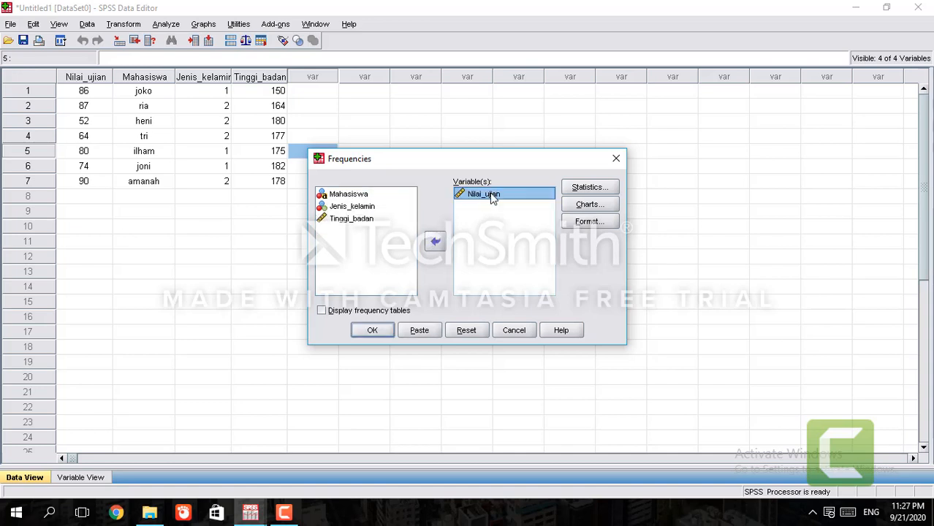
click(435, 242)
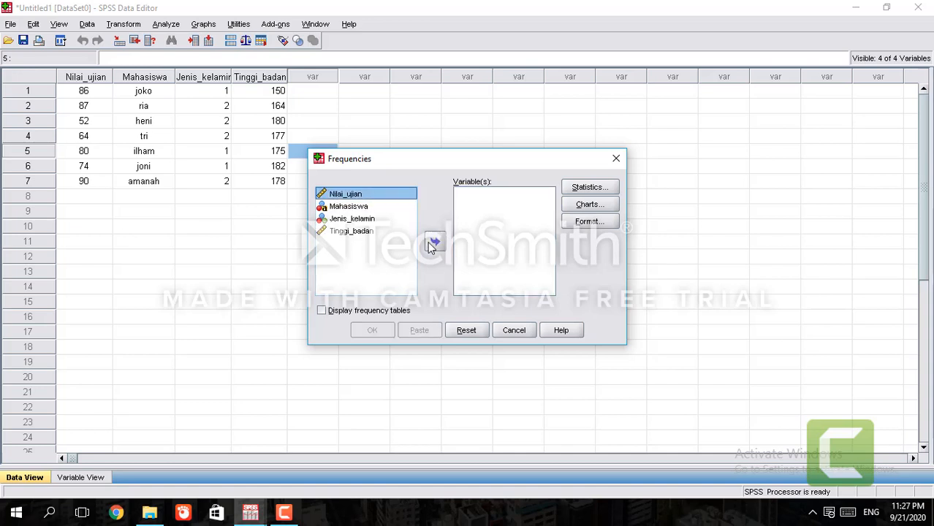
click(358, 232)
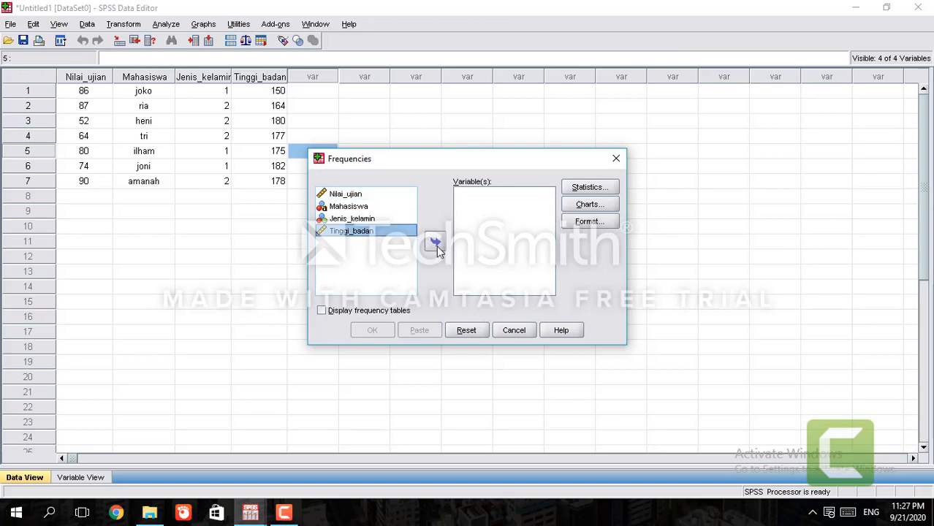
click(435, 244)
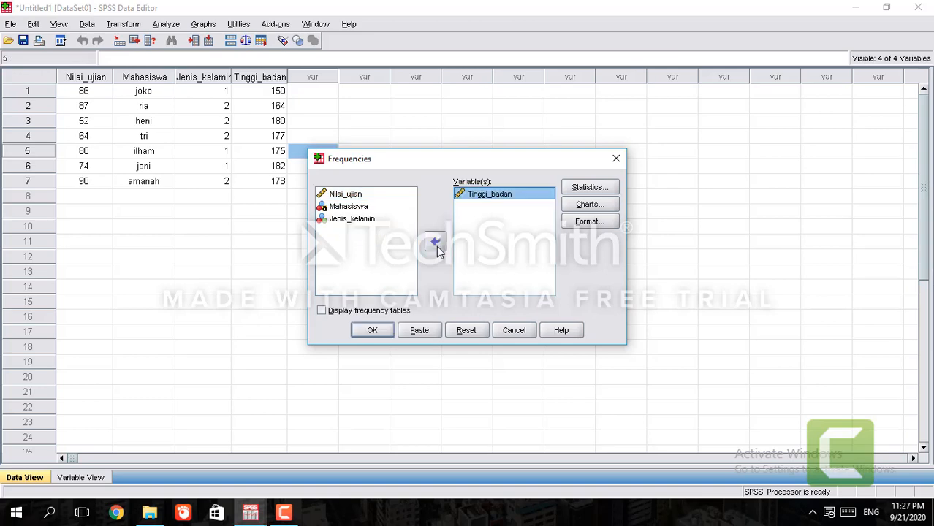
Keep the selected statistics, run the Frequencies analysis on Tinggi_badan and view its statistics table.
click(575, 191)
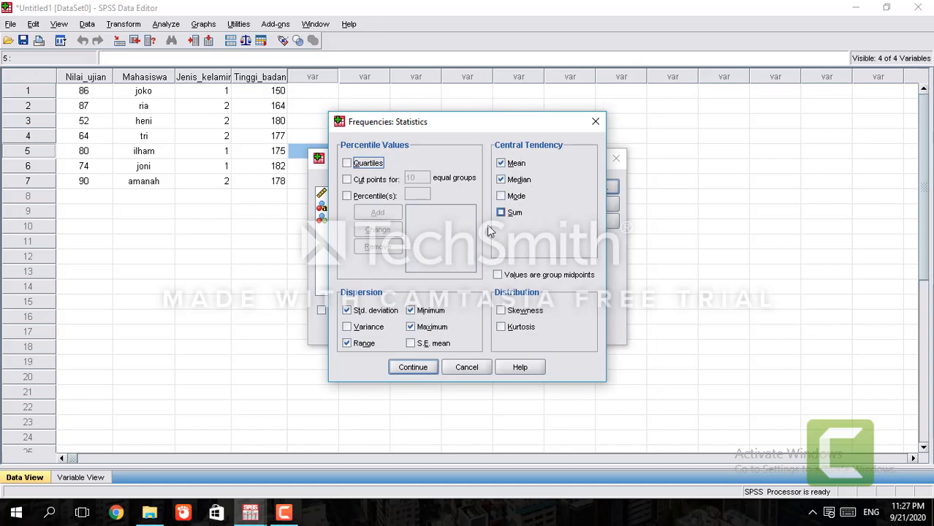
click(413, 367)
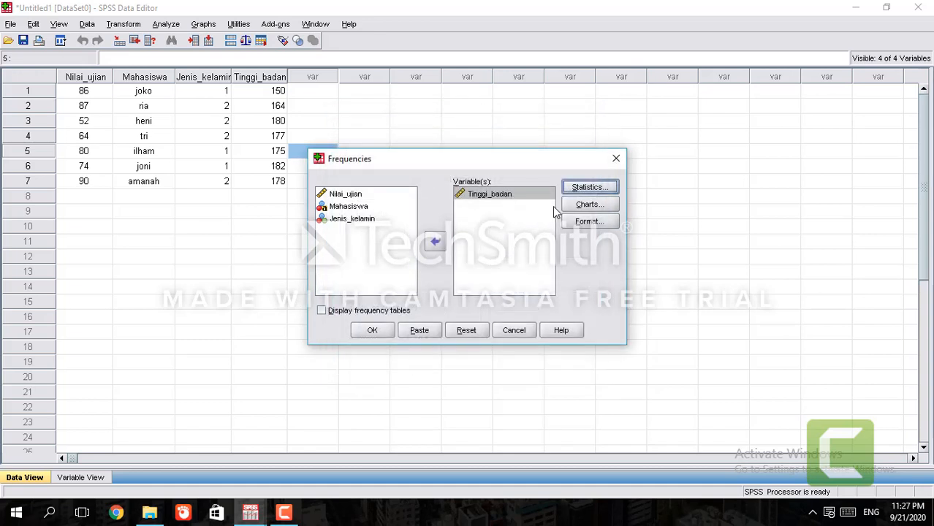
click(374, 330)
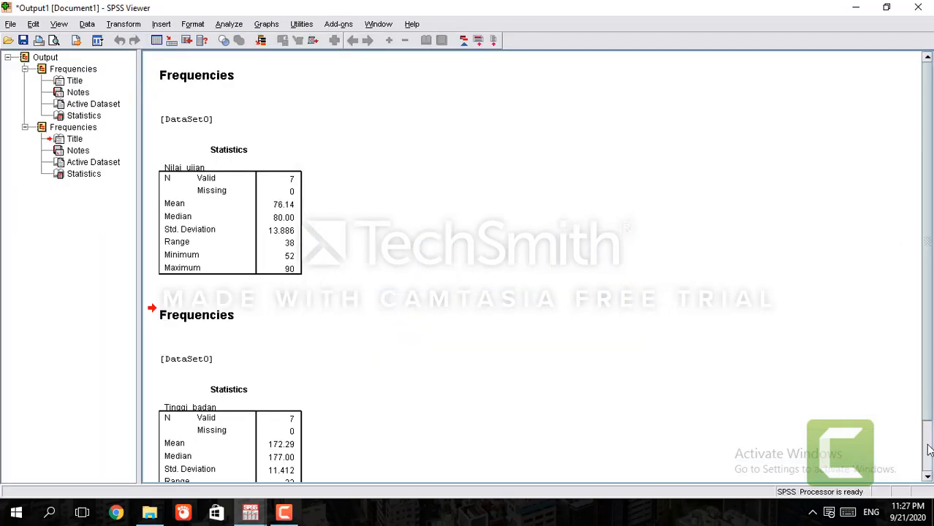
click(928, 447)
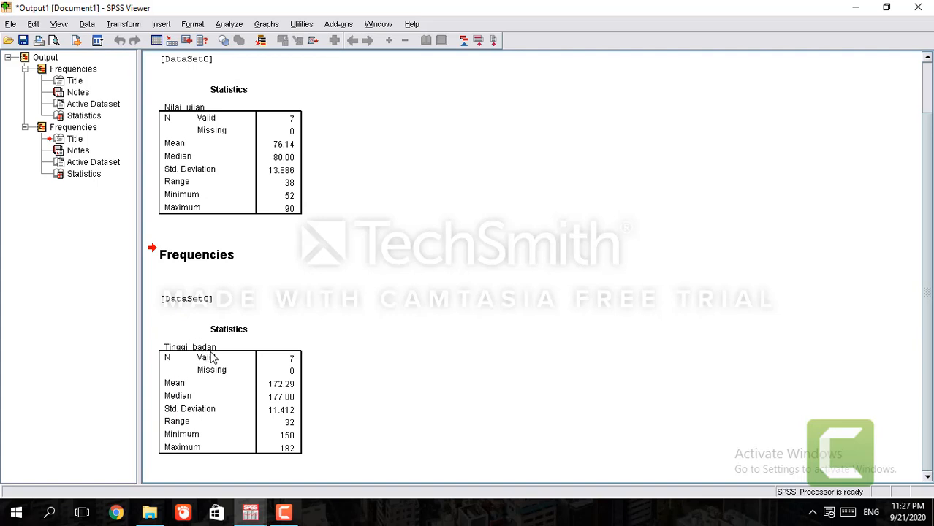
click(285, 518)
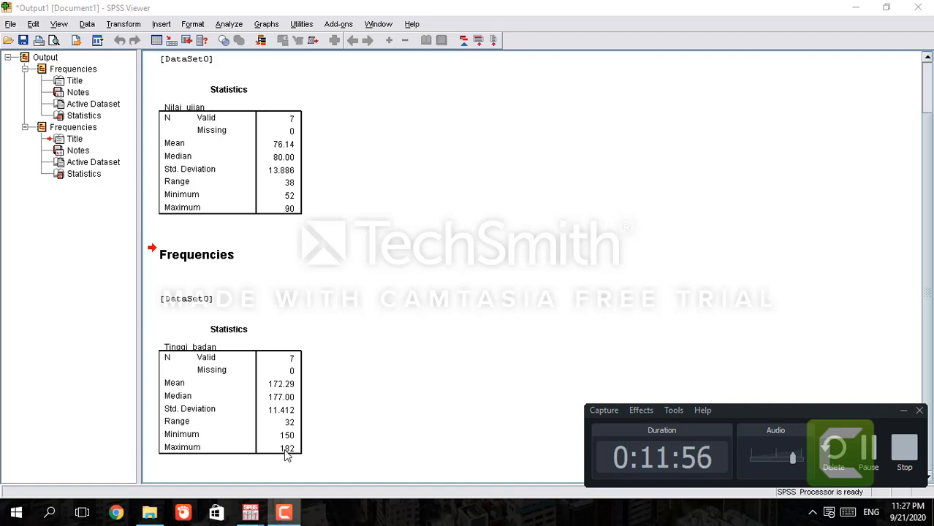
Return to the dataset, reopen the Frequencies analysis and remove Tinggi_badan from the variables to analyze.
mouse_move(250, 511)
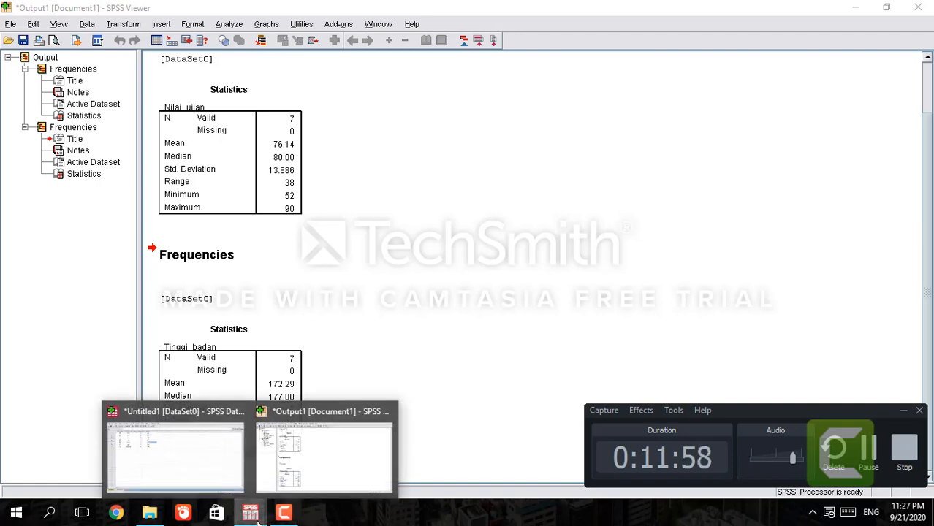
click(237, 469)
click(270, 138)
click(174, 24)
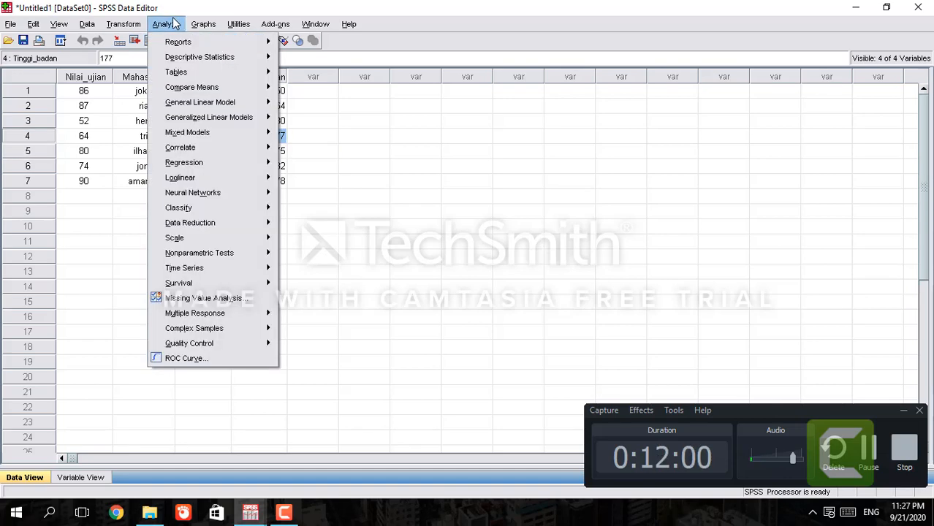
mouse_move(244, 57)
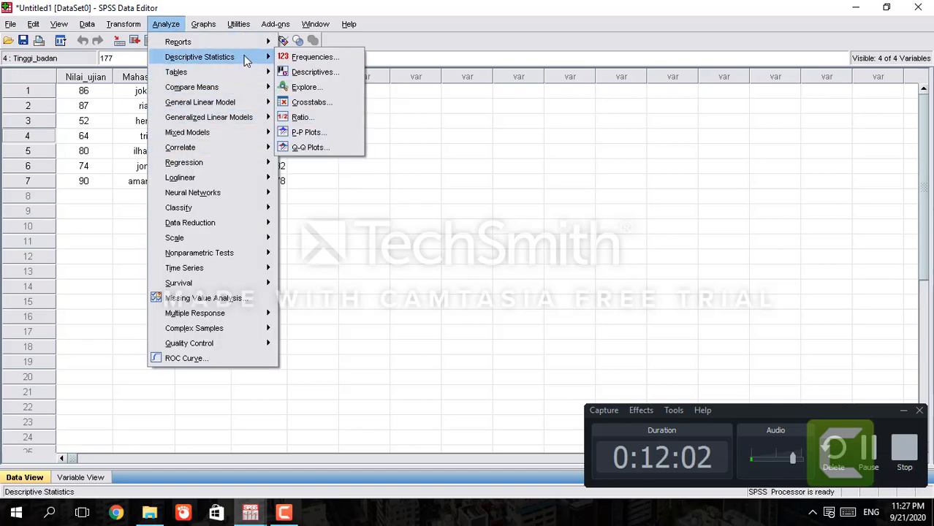
click(307, 57)
click(472, 196)
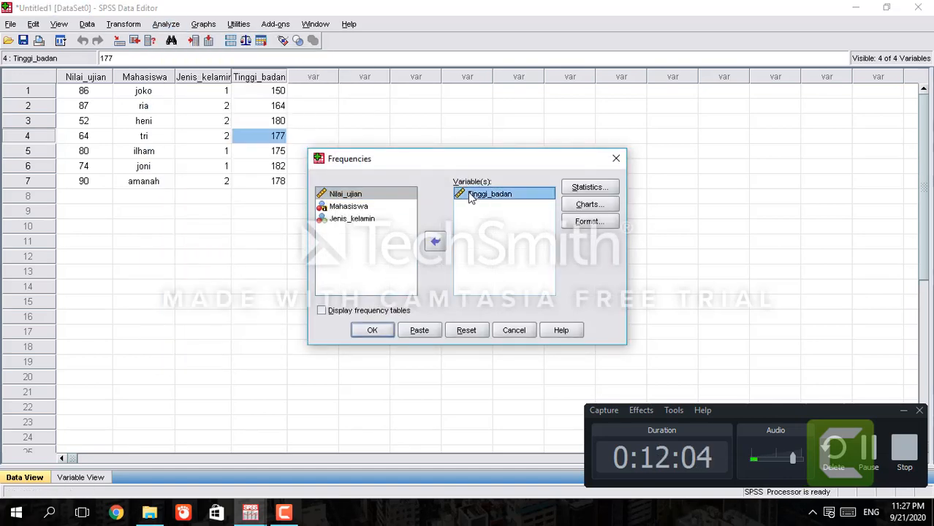
click(435, 242)
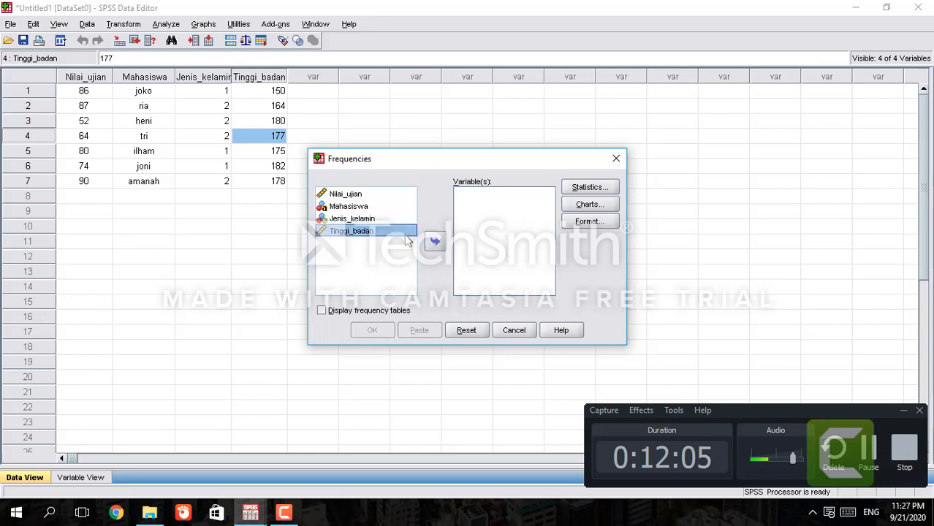
Add Nilai_ujian and Tinggi_badan together as the variables to analyze in Frequencies.
click(376, 195)
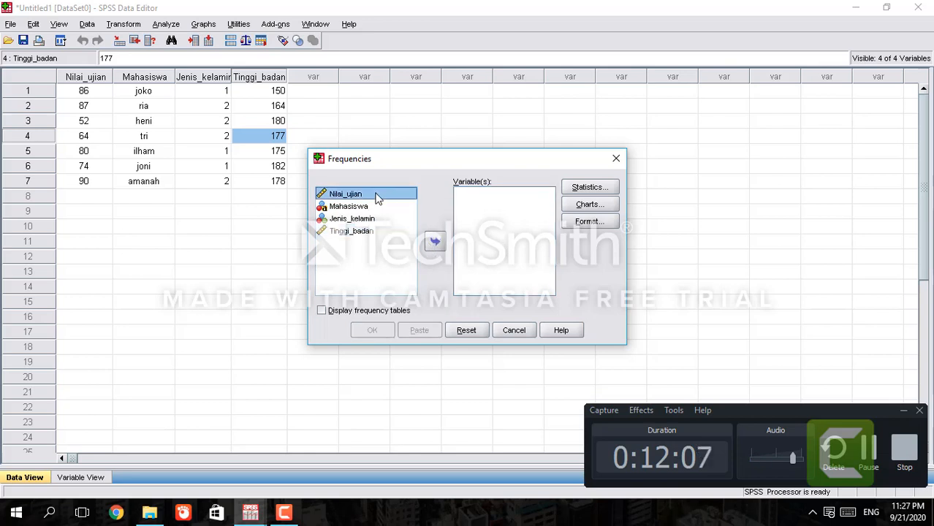
click(435, 243)
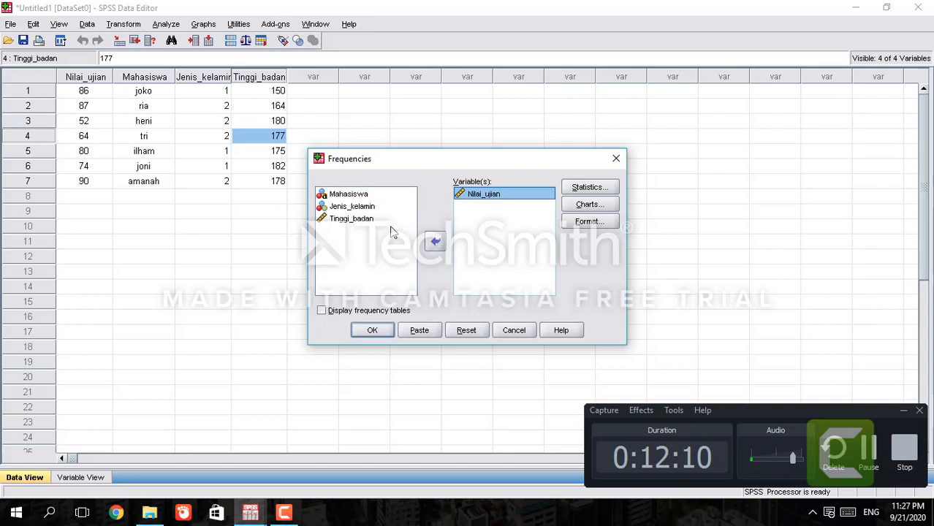
click(375, 219)
click(436, 243)
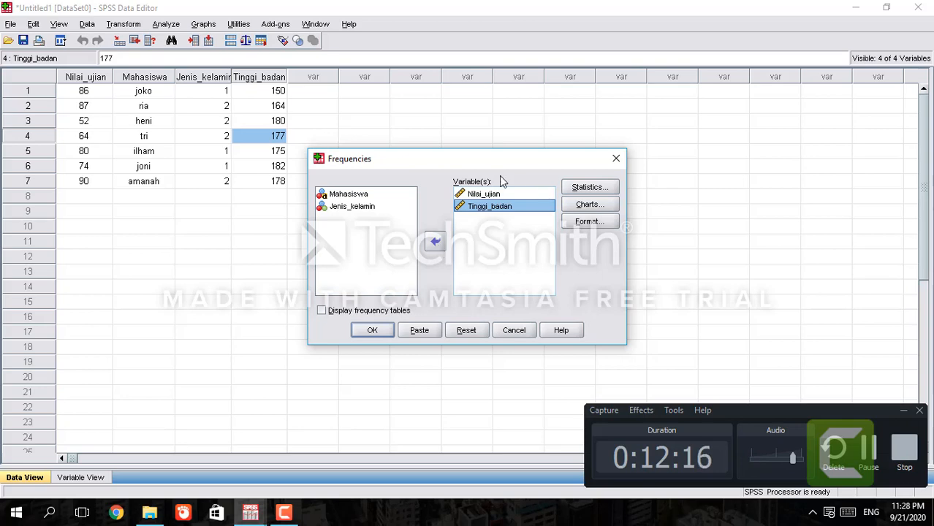
Keep the selected statistics, run the Frequencies analysis on both variables and view the combined statistics table.
click(587, 187)
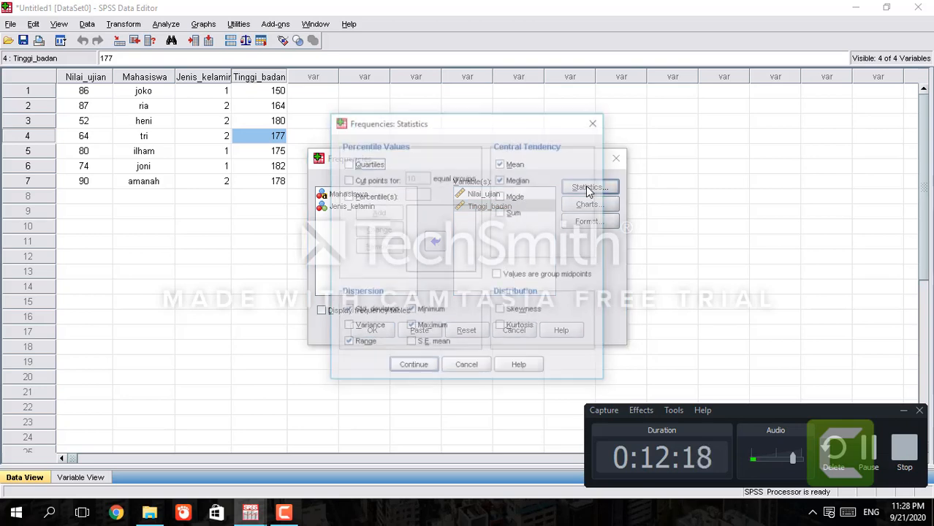
click(414, 367)
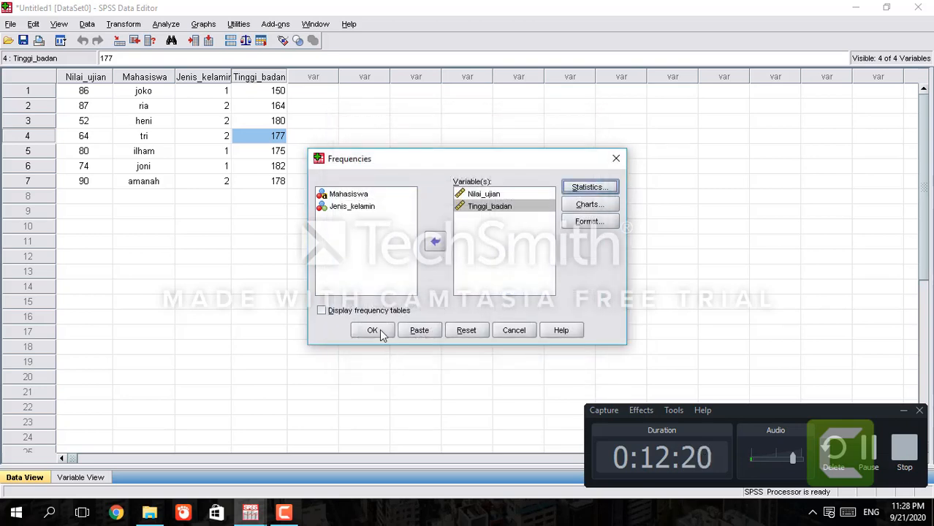
click(380, 330)
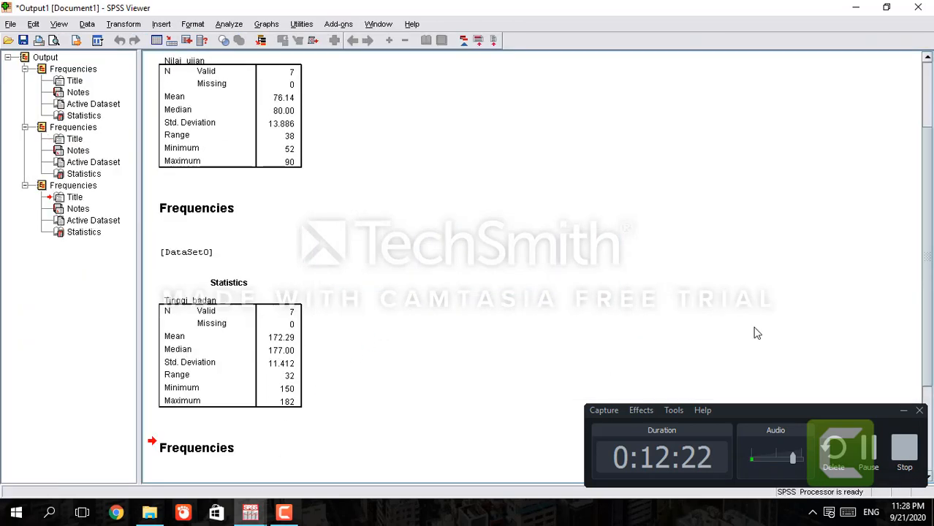
scroll(926, 153, down, 3)
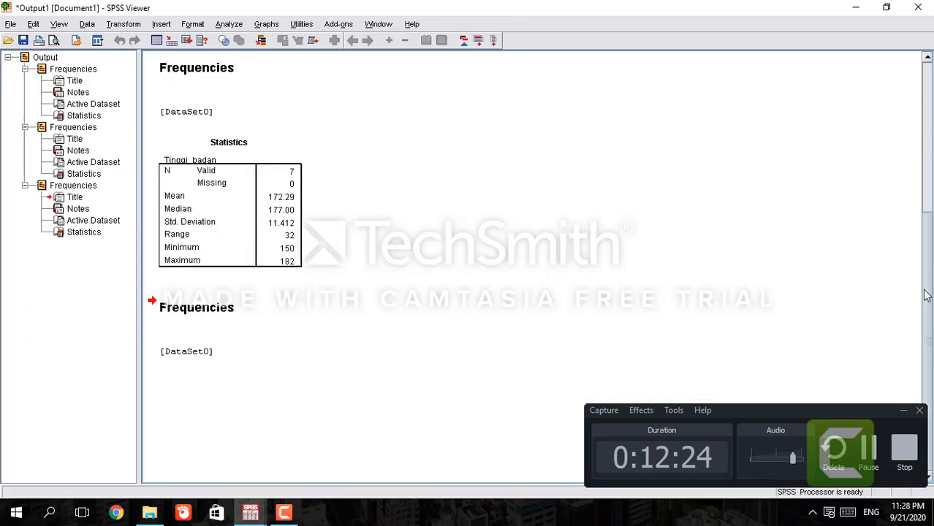
drag(931, 210, 930, 256)
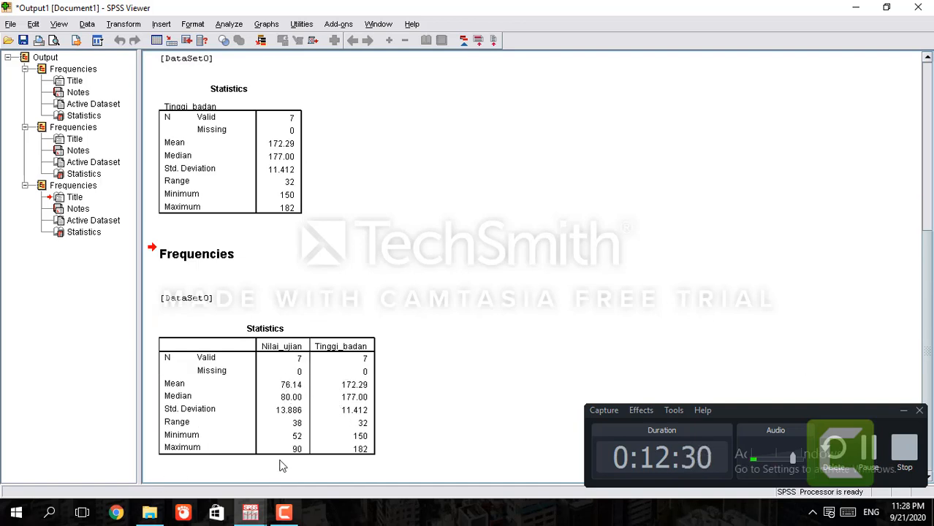
mouse_move(273, 523)
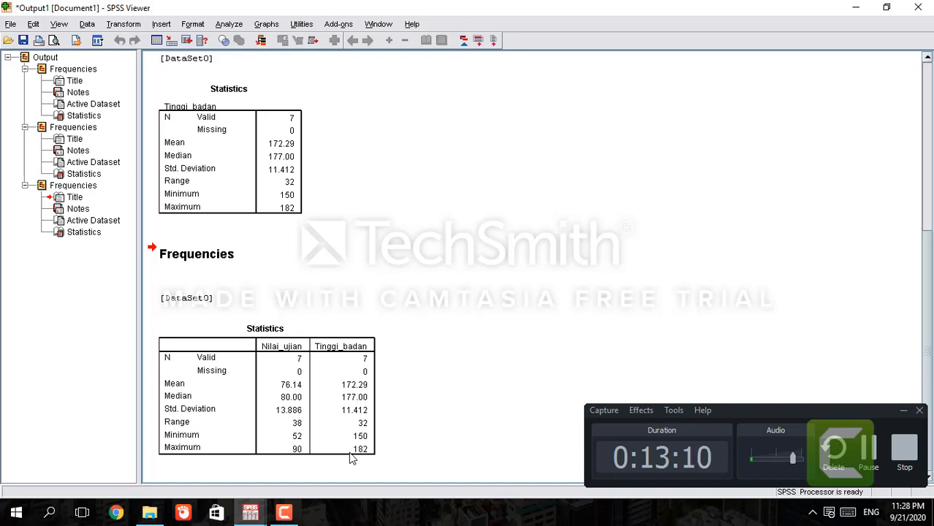
Reopen the Frequencies analysis to review its available statistics options, and close it without running it.
click(229, 24)
mouse_move(329, 57)
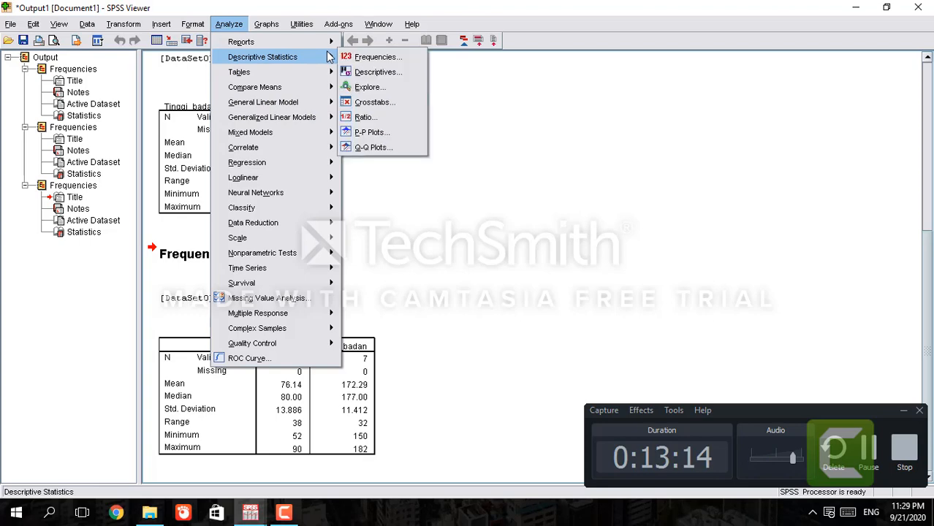
click(381, 59)
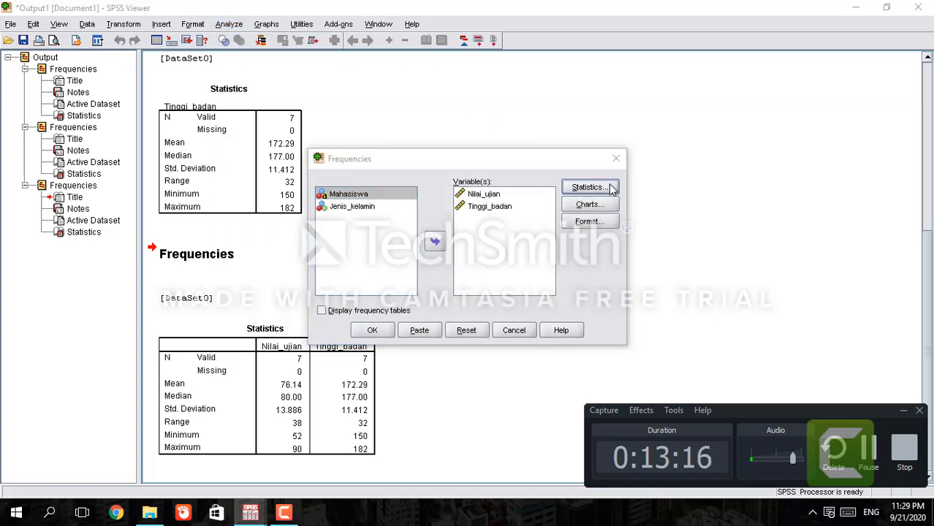
click(585, 188)
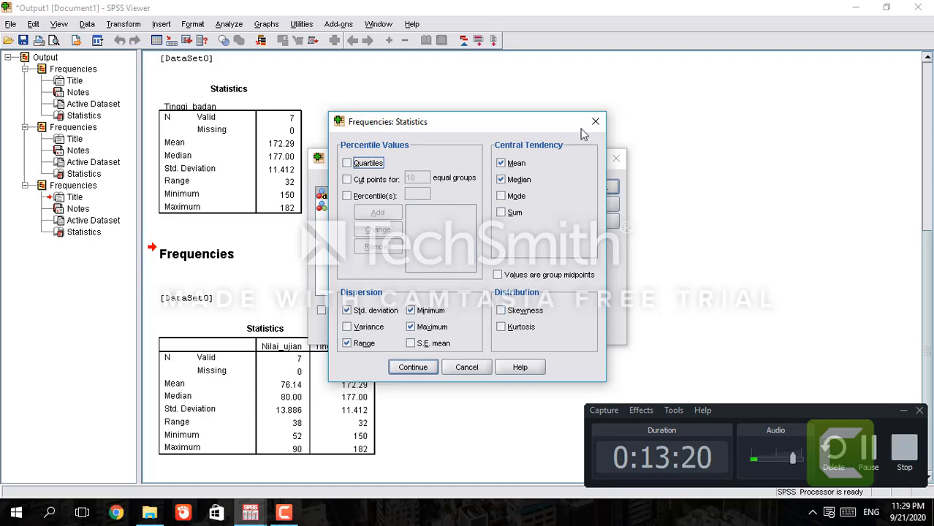
click(479, 370)
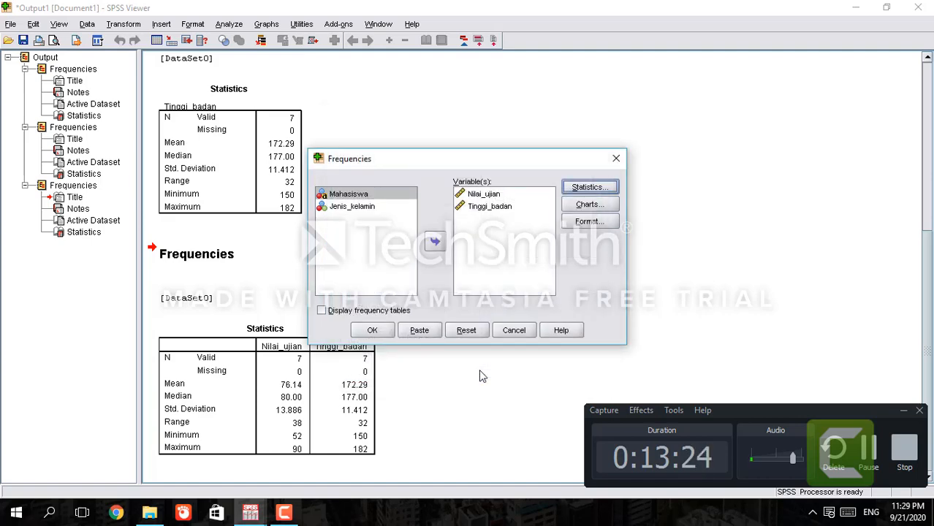
click(523, 330)
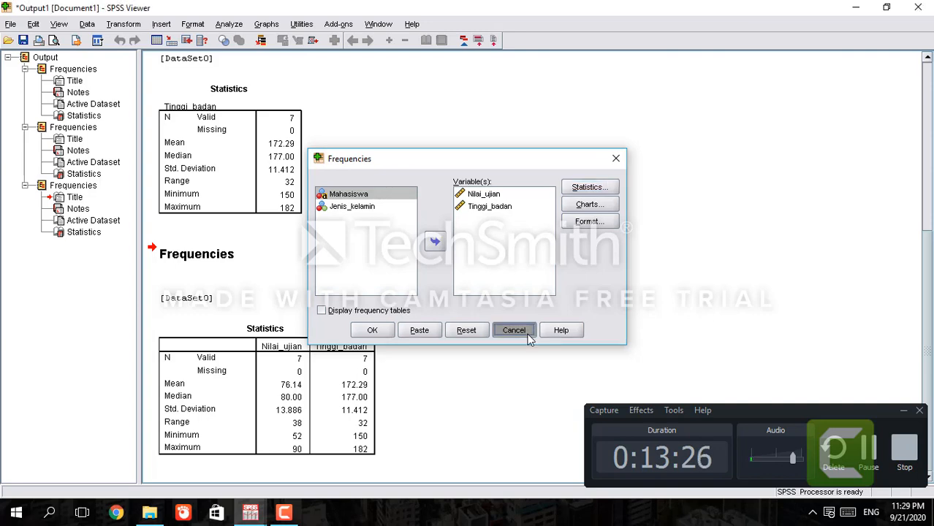